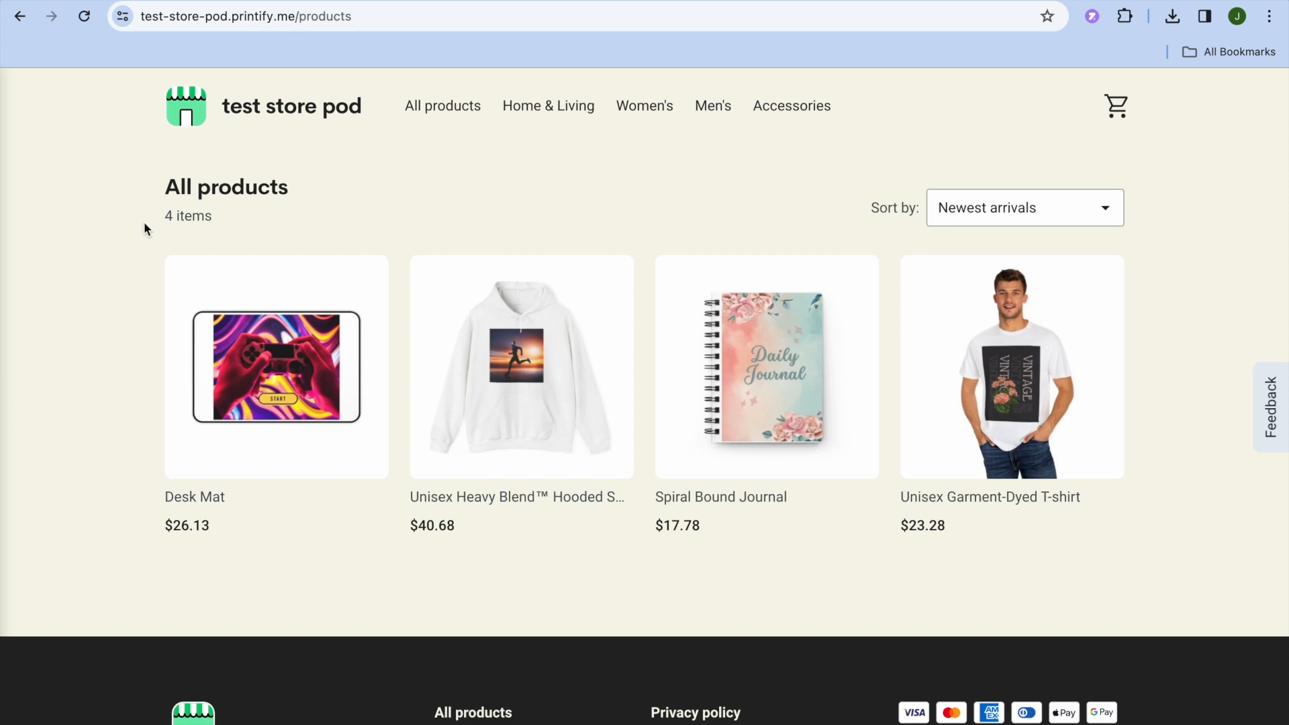
- Switch to the Printify dashboard, add a new store and choose Printify Pop-Up as its sales channel
scroll(144, 223, "down", 3)
scroll(144, 222, "up", 3)
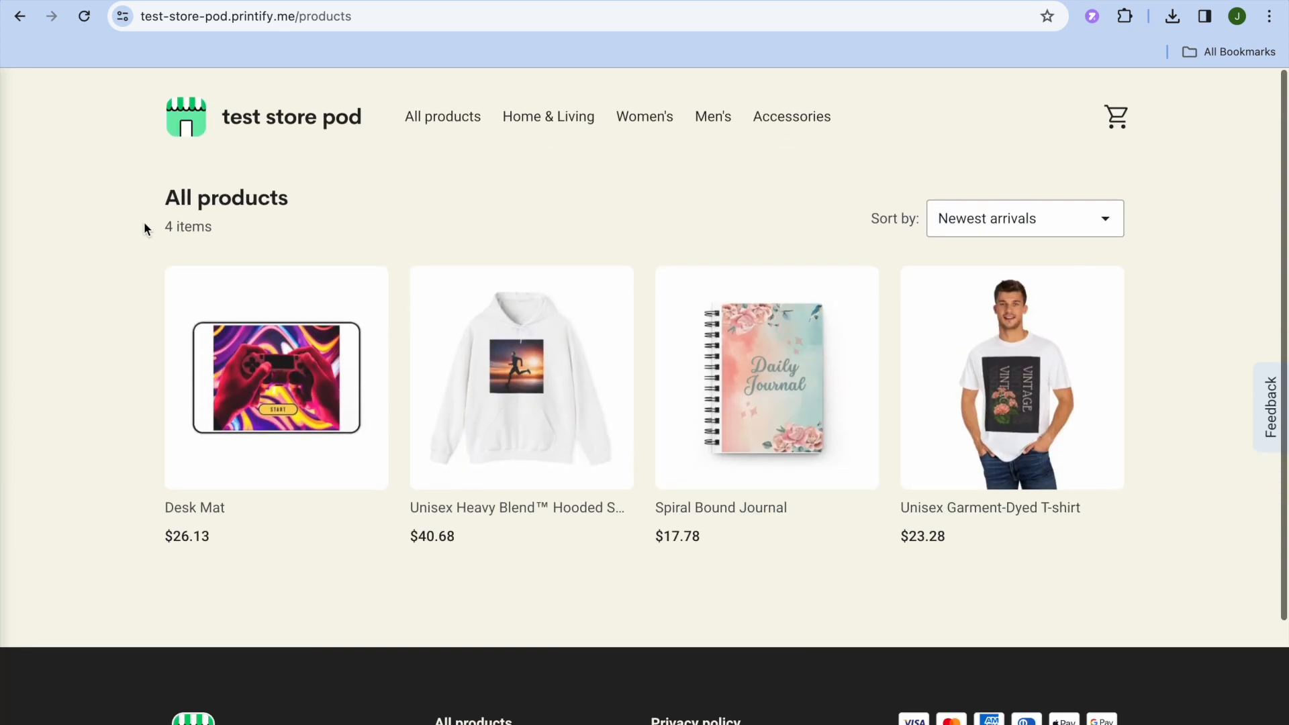
key("ctrl+Tab")
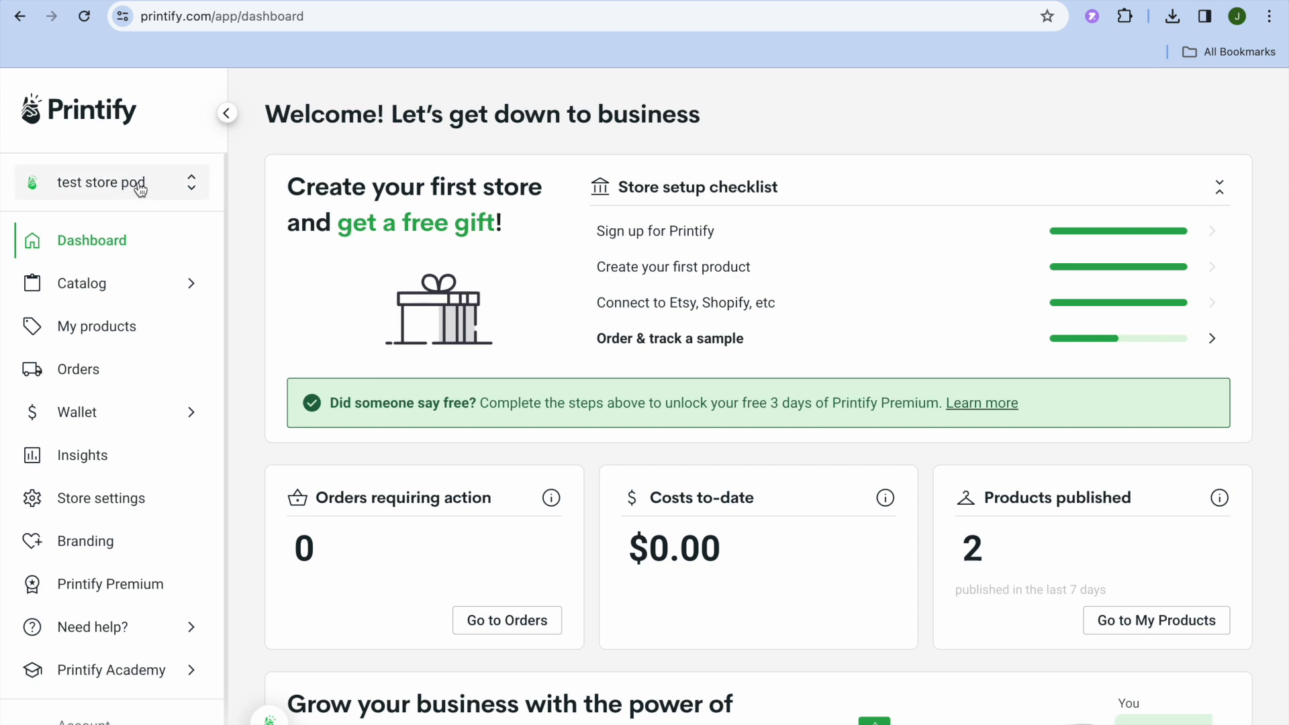
left_click(105, 188)
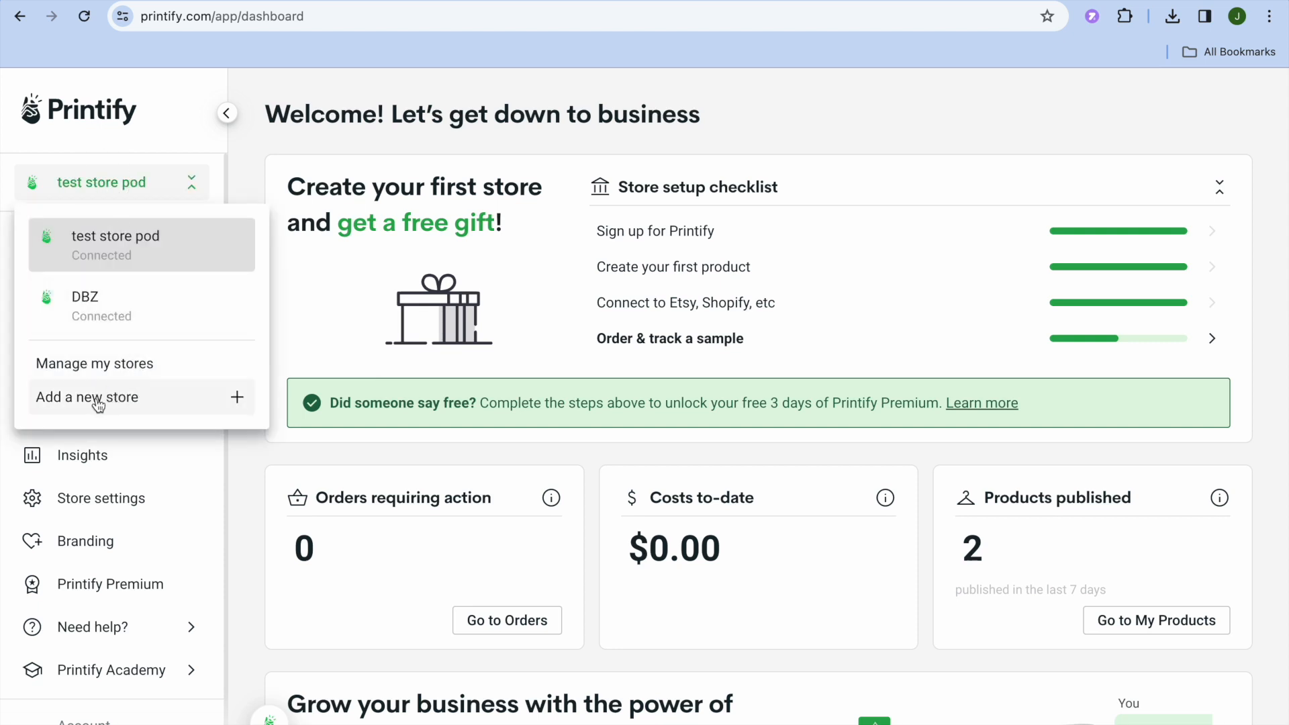
left_click(122, 406)
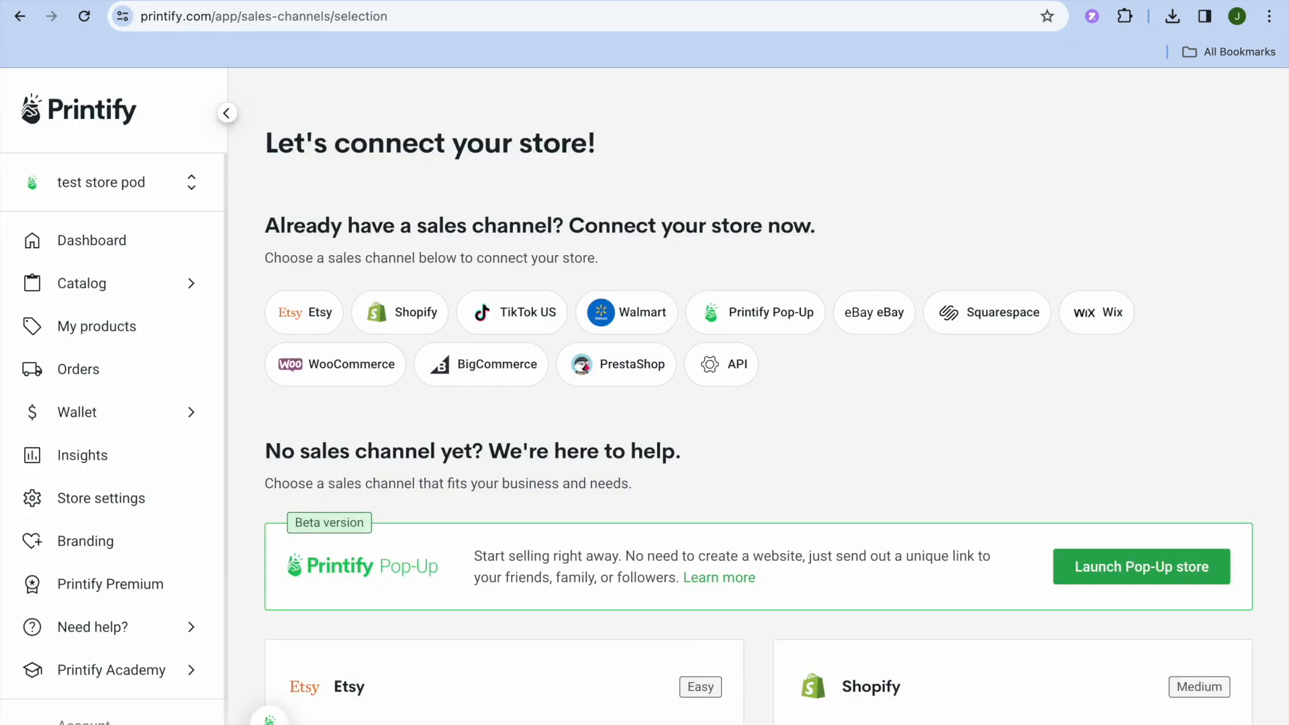
left_click(759, 314)
- Enter "simple answers" as the name of the new Pop-Up store
left_click(694, 325)
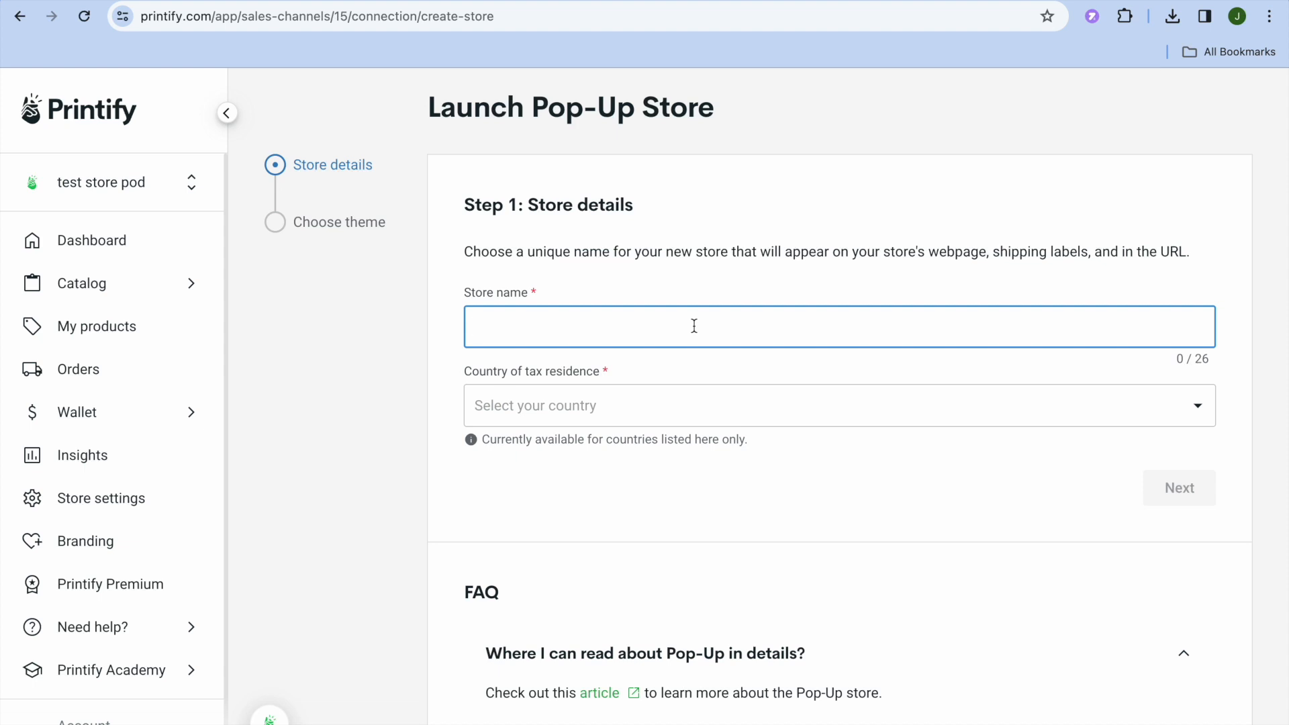
type("simple")
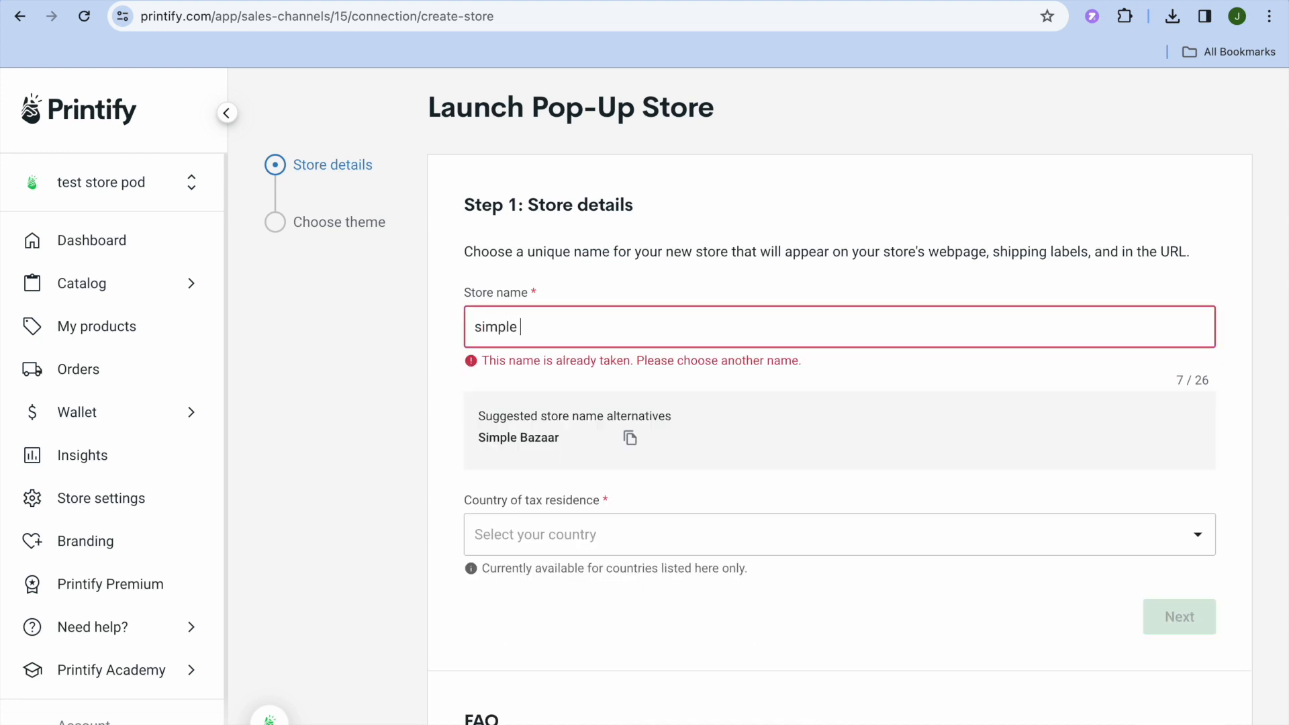
type(" answers")
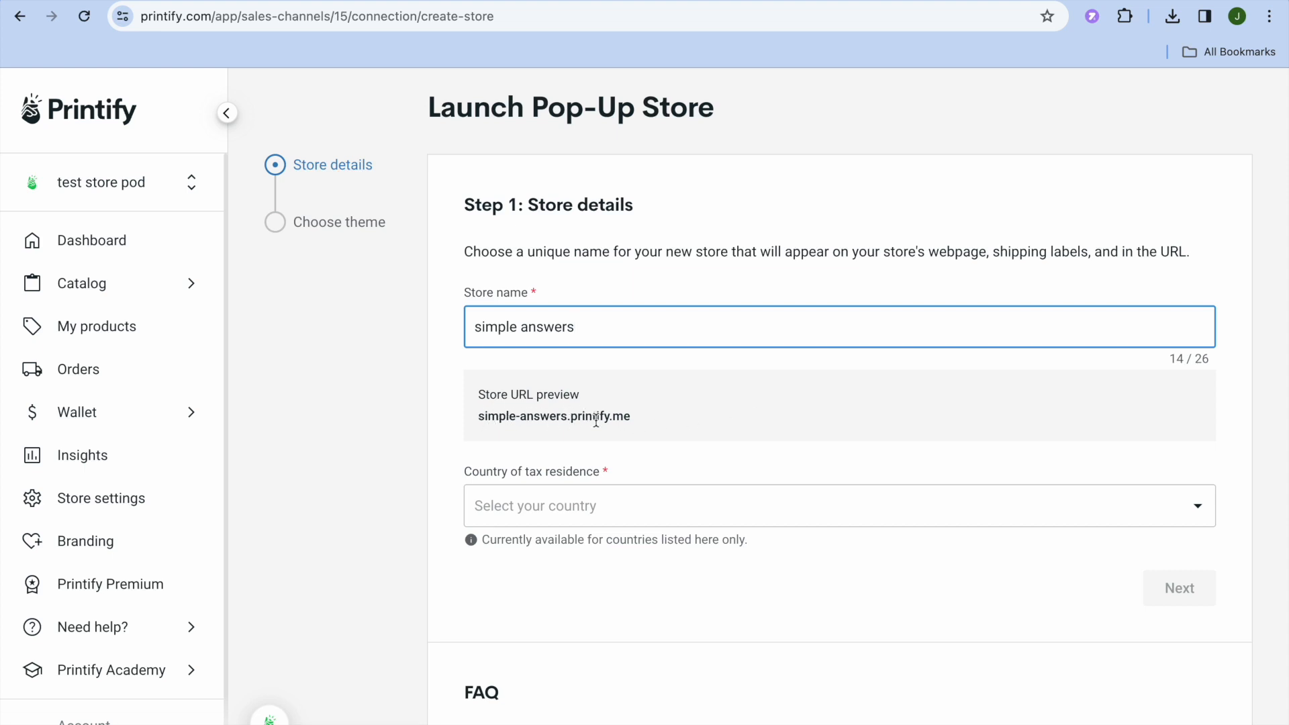
- Set the country of tax residence to Jamaica and continue to the theme selection
left_click(816, 526)
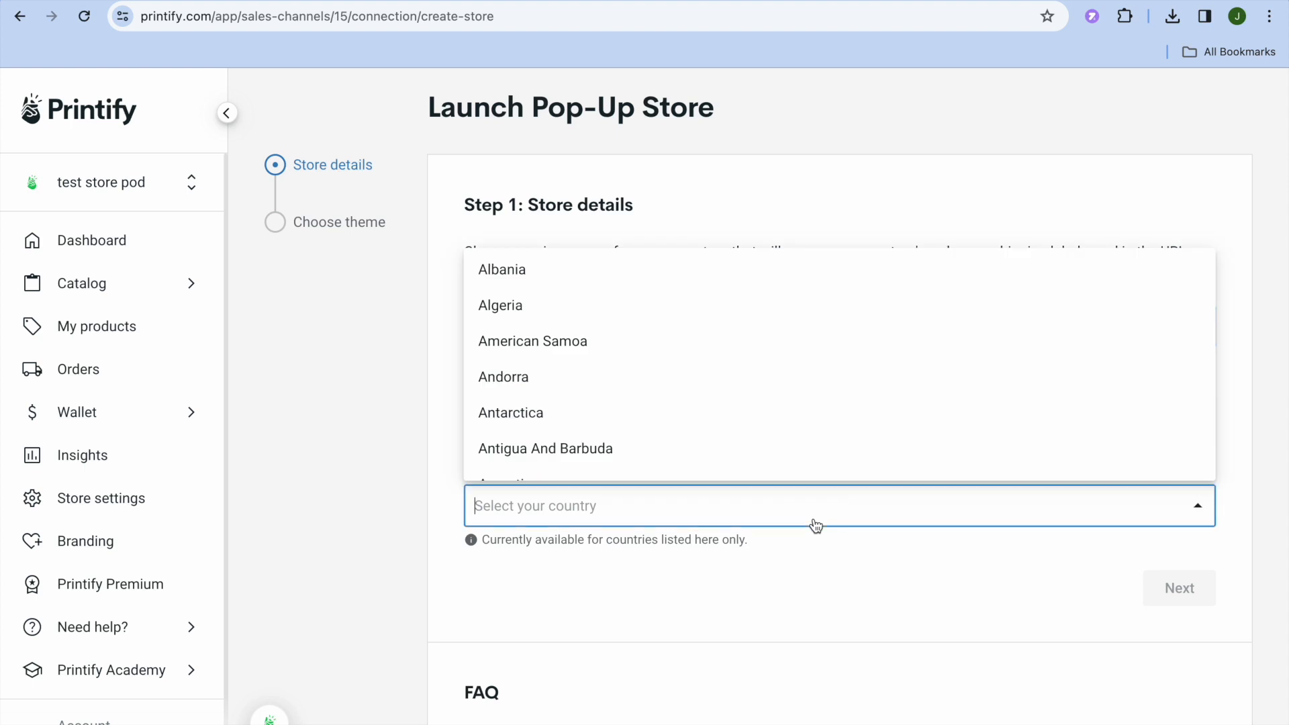
type("jam")
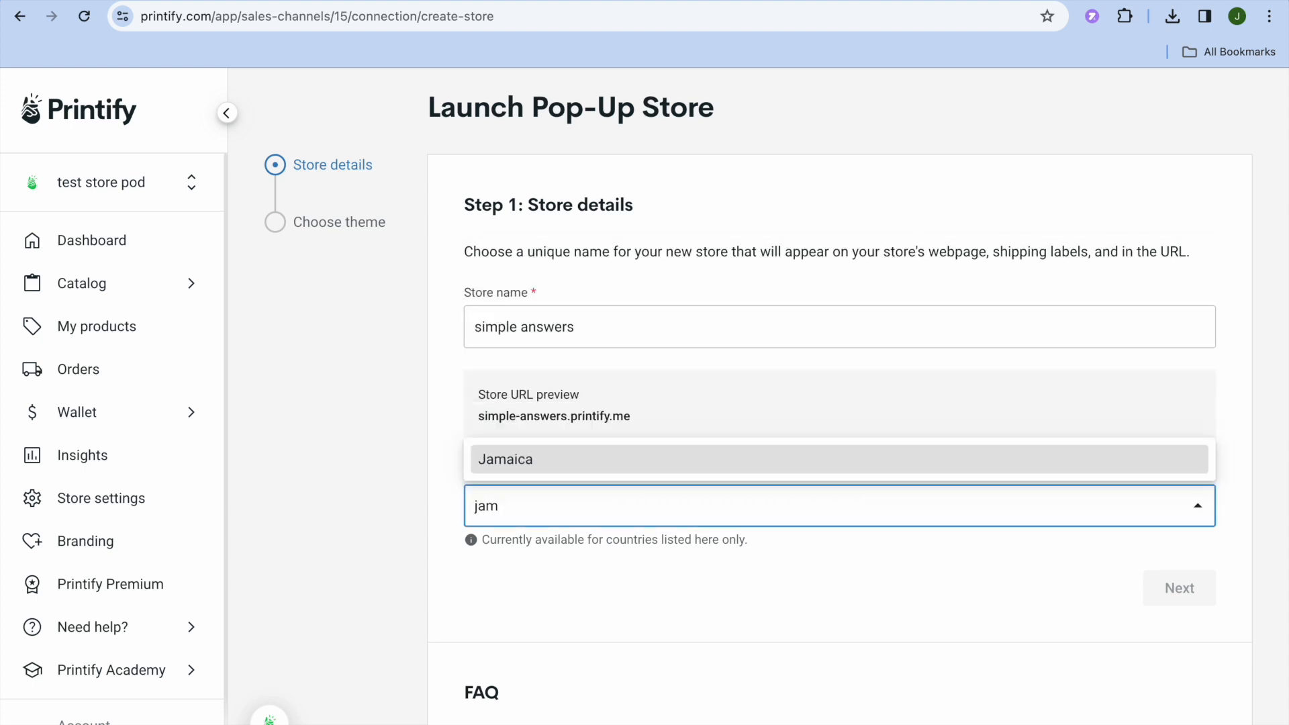
left_click(817, 459)
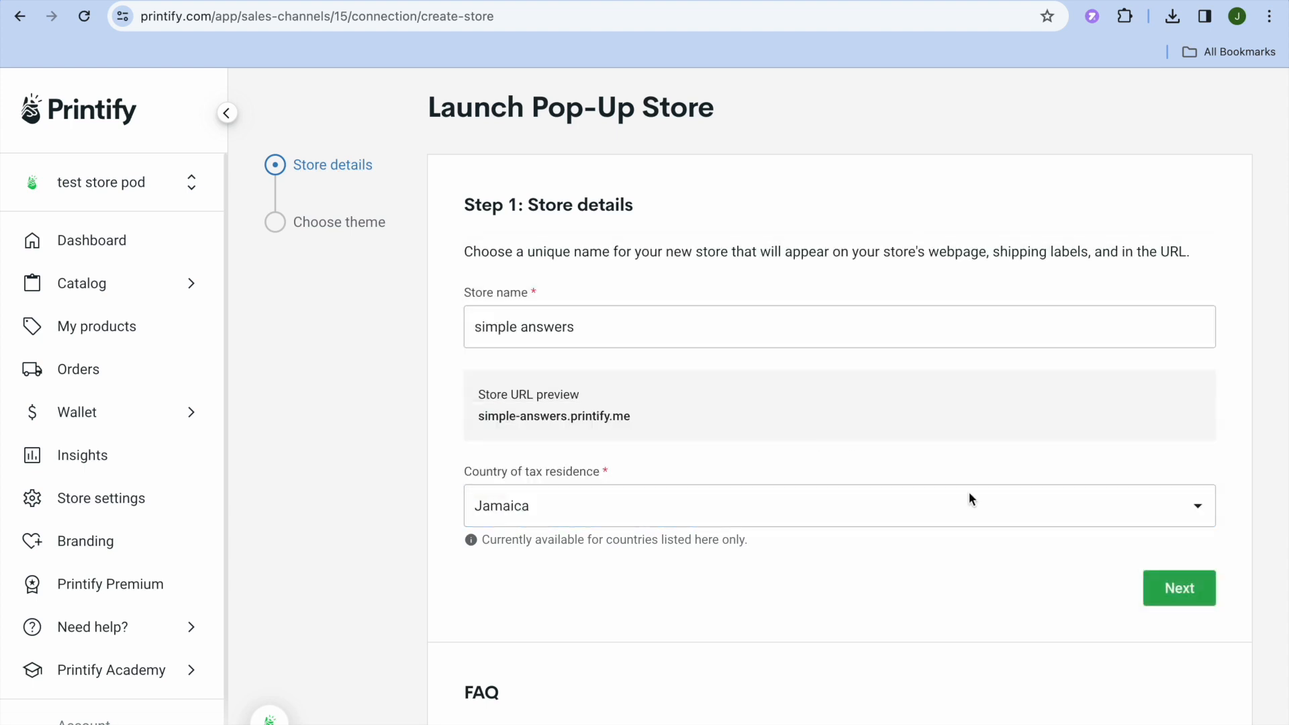
left_click(1177, 591)
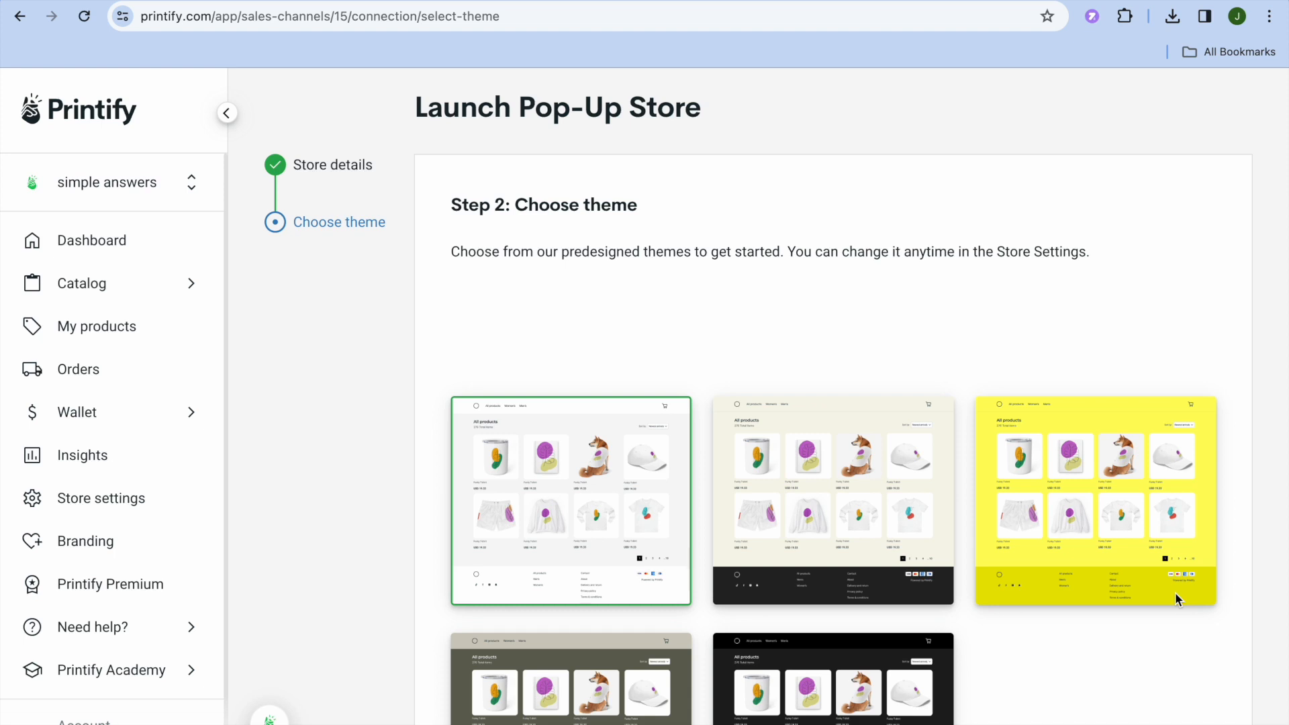
- Choose the black predesigned theme for the store and launch the Pop-Up store
scroll(1175, 592, "down", 5)
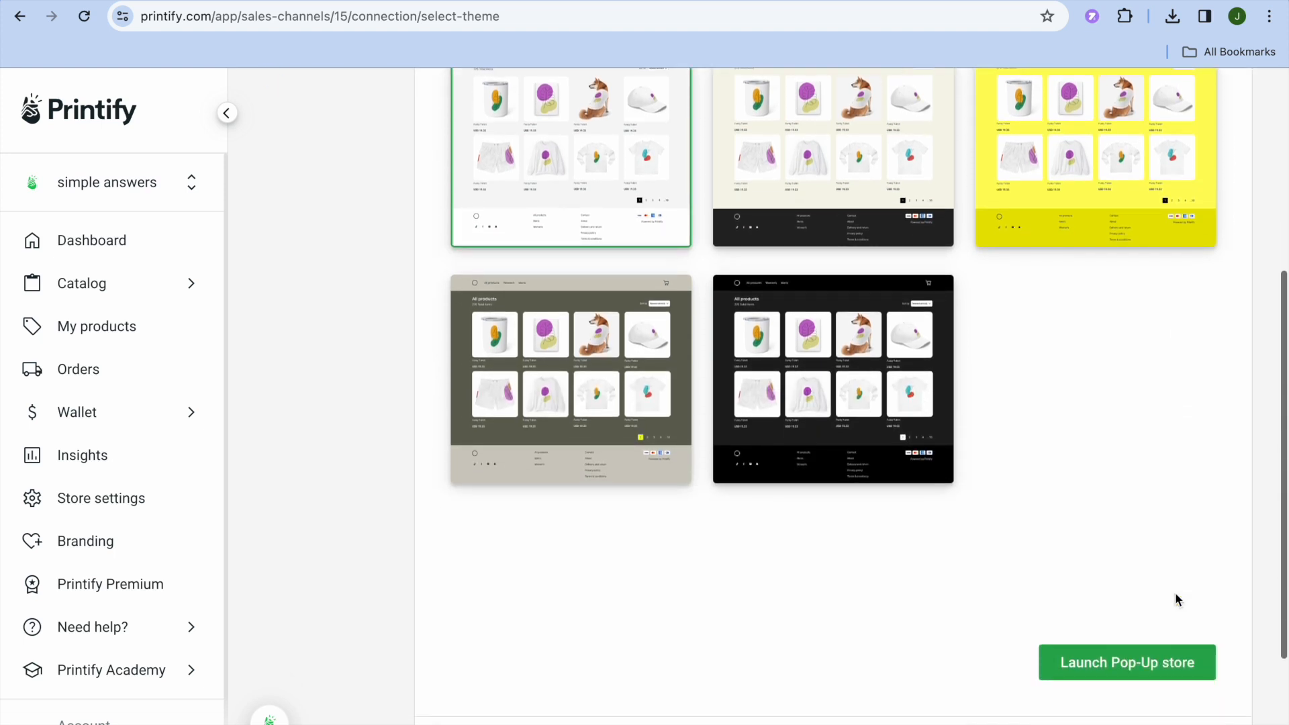
scroll(1176, 592, "up", 1)
scroll(1176, 600, "up", 1)
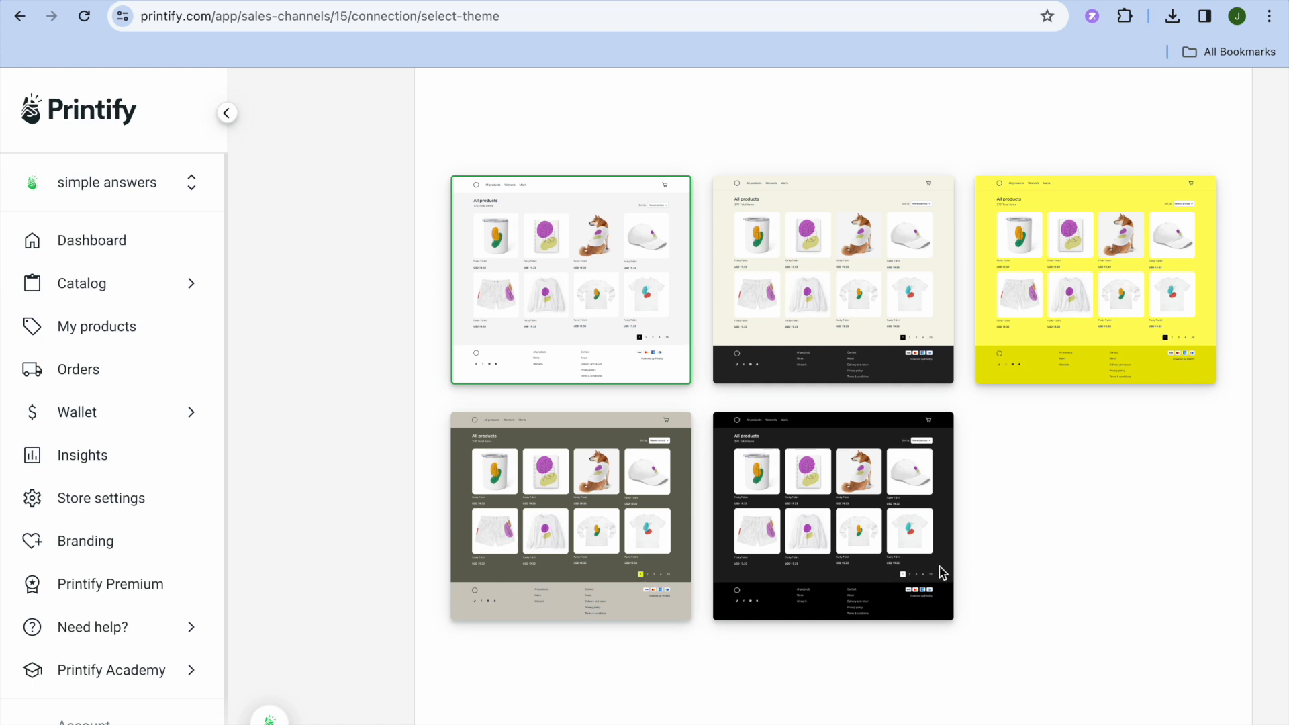
left_click(877, 578)
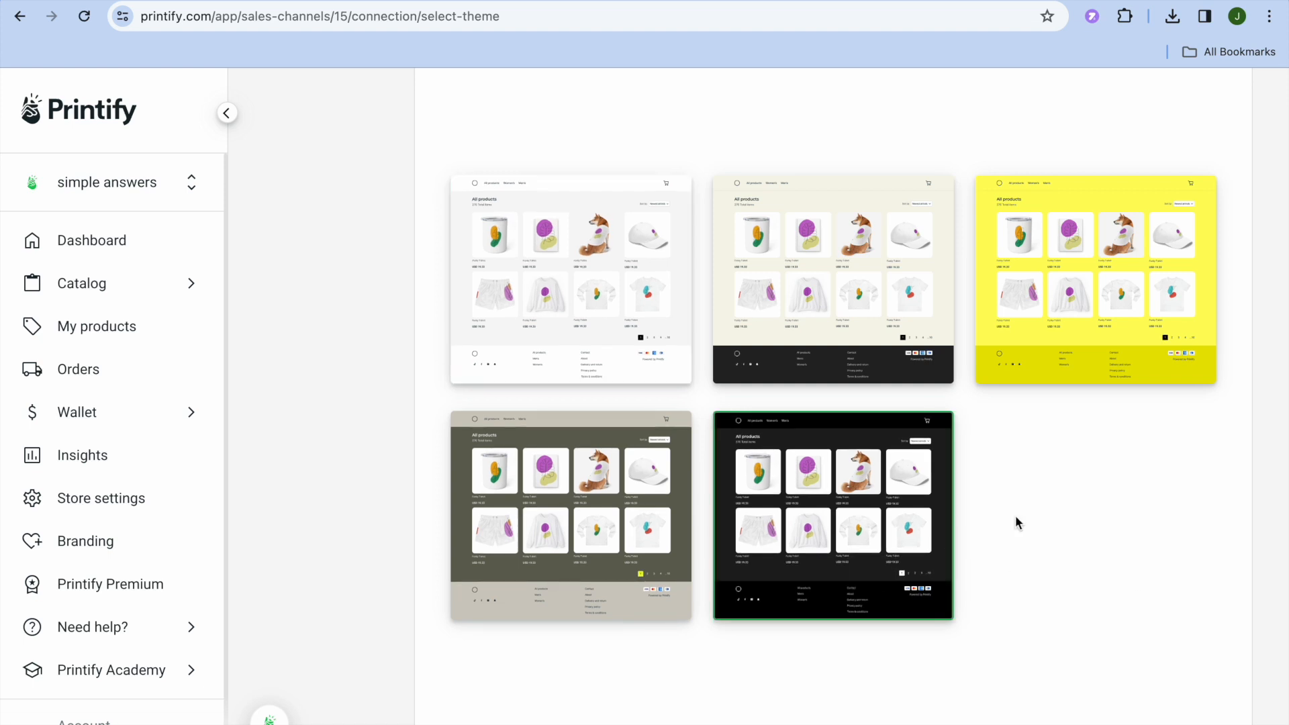
scroll(1074, 529, "down", 4)
left_click(1076, 530)
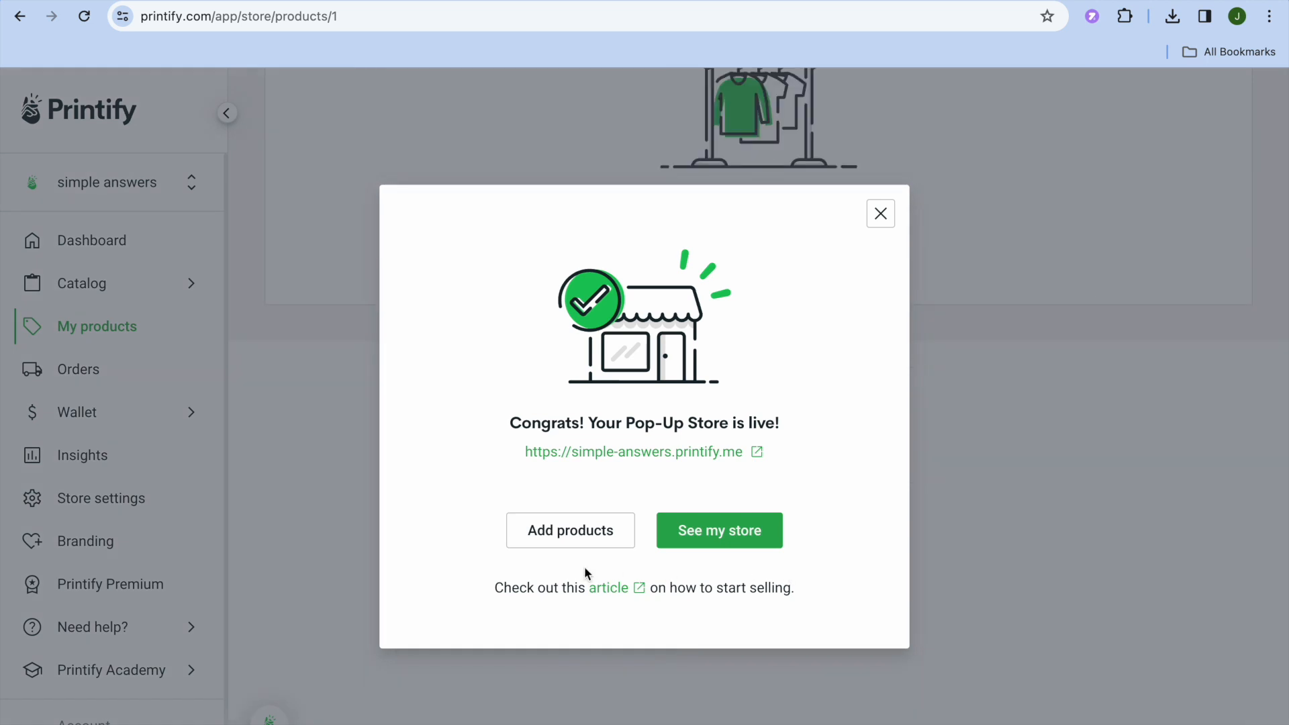
- Start adding products to the newly launched store and browse to the product catalog
left_click(558, 532)
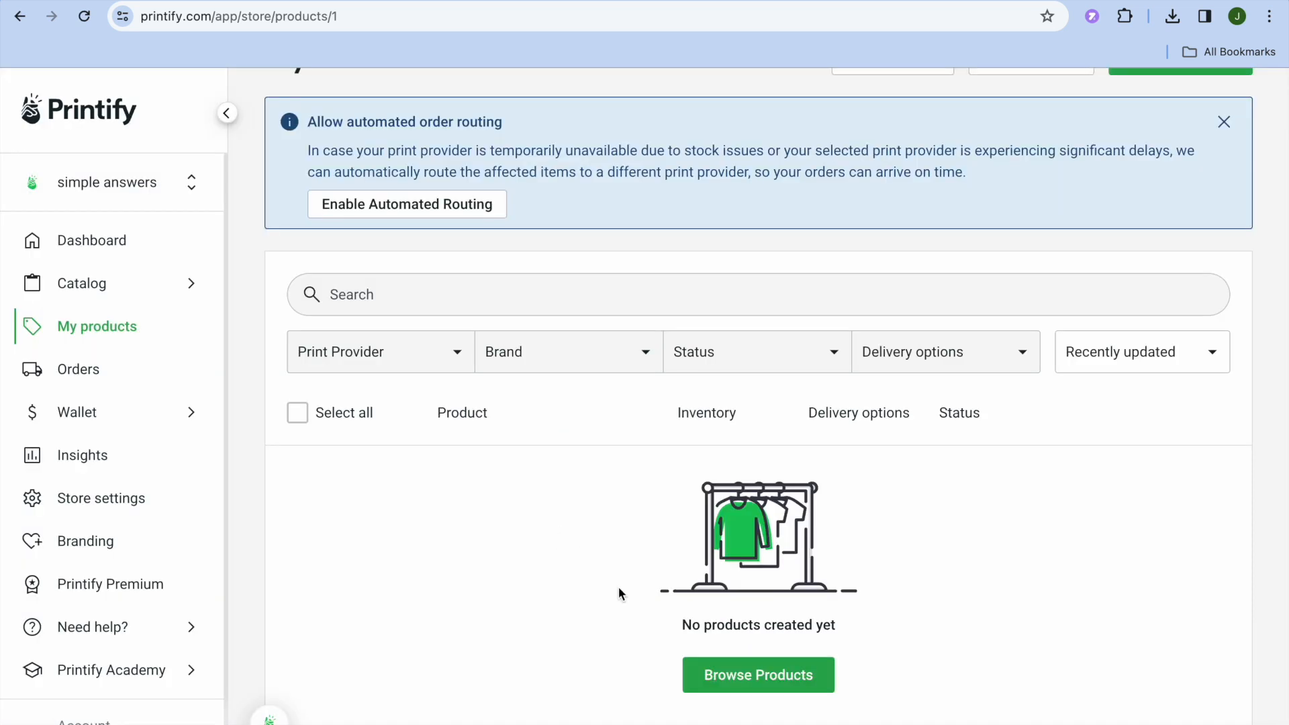
left_click(736, 686)
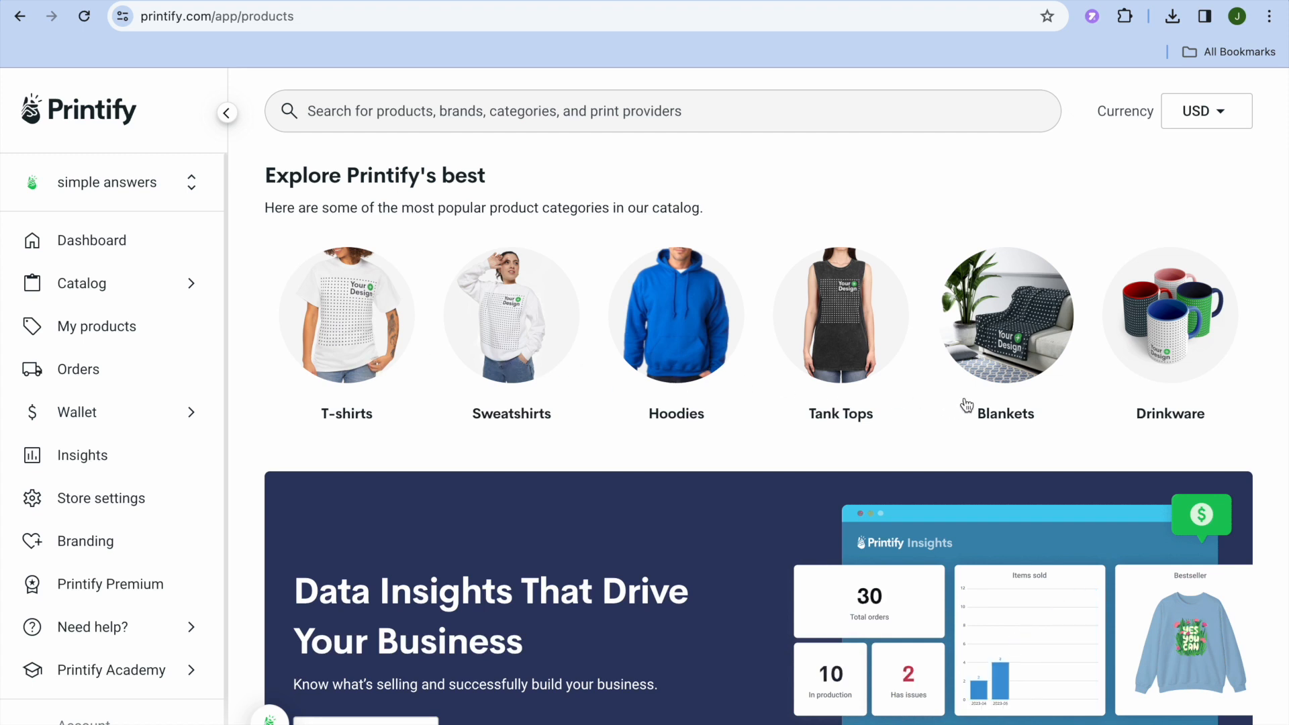
scroll(824, 357, "down", 2)
scroll(823, 356, "up", 2)
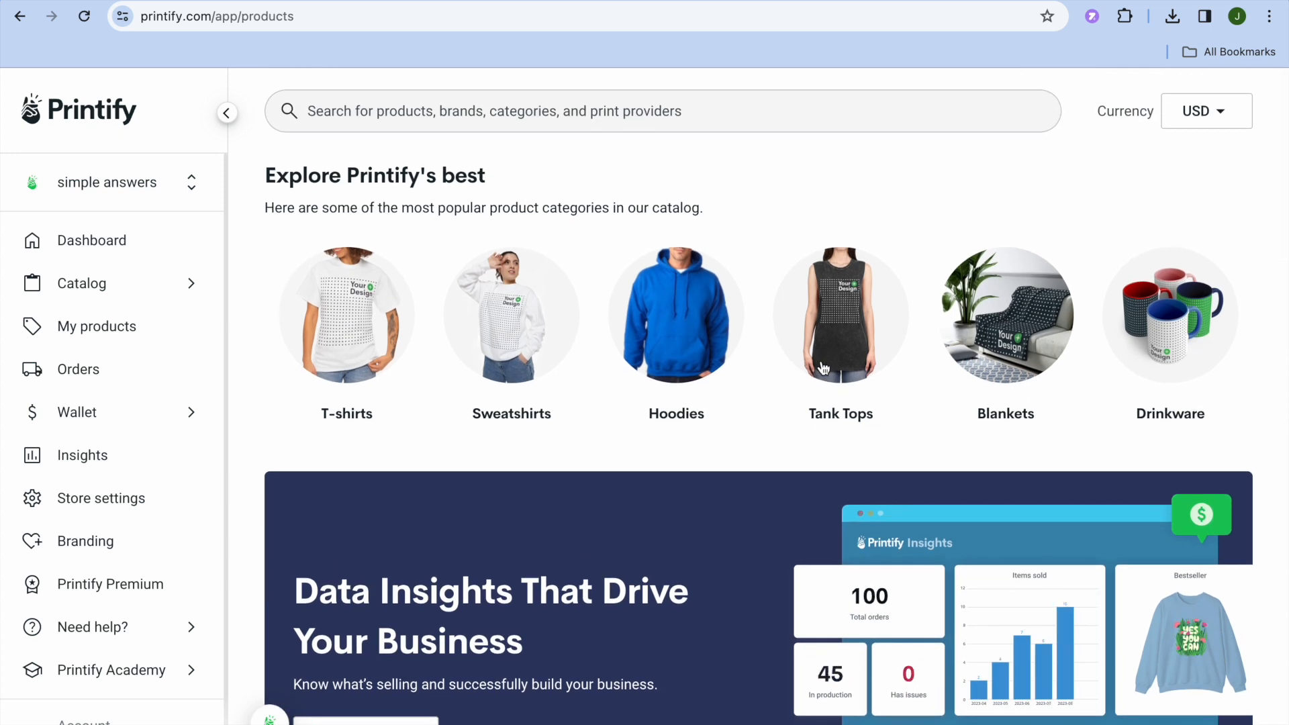
left_click(790, 109)
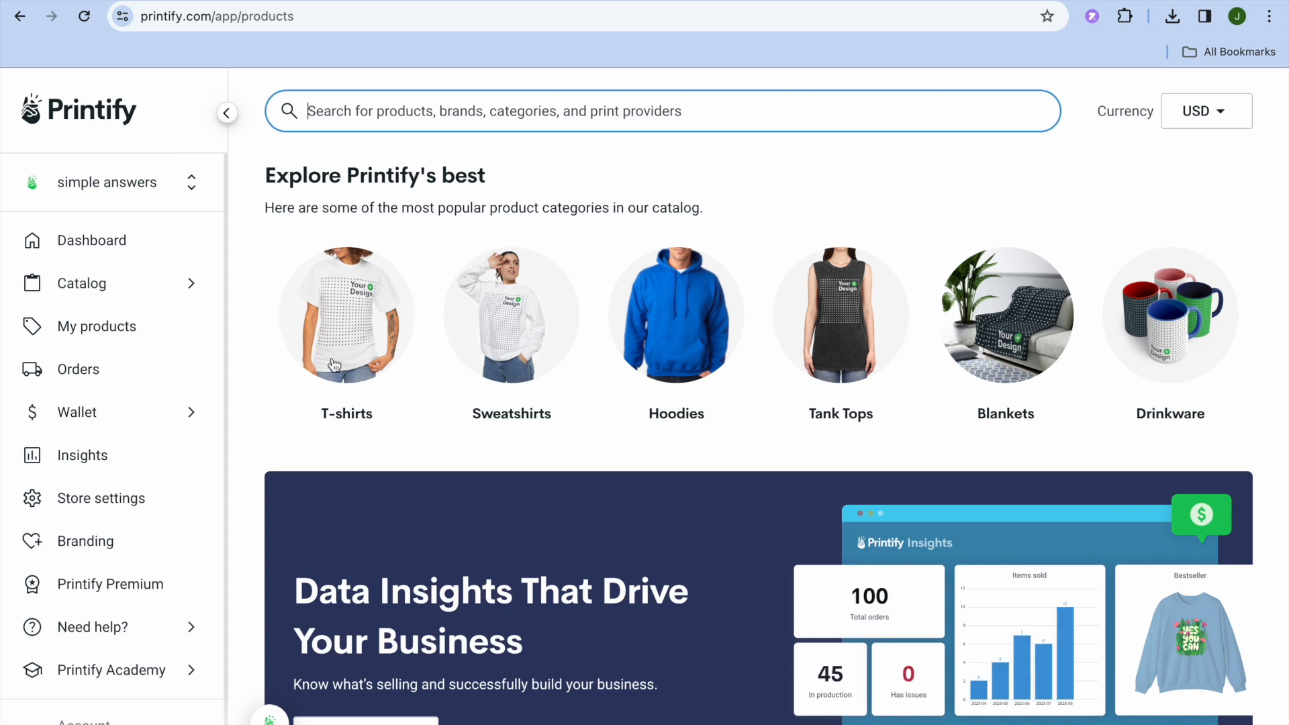
left_click(192, 288)
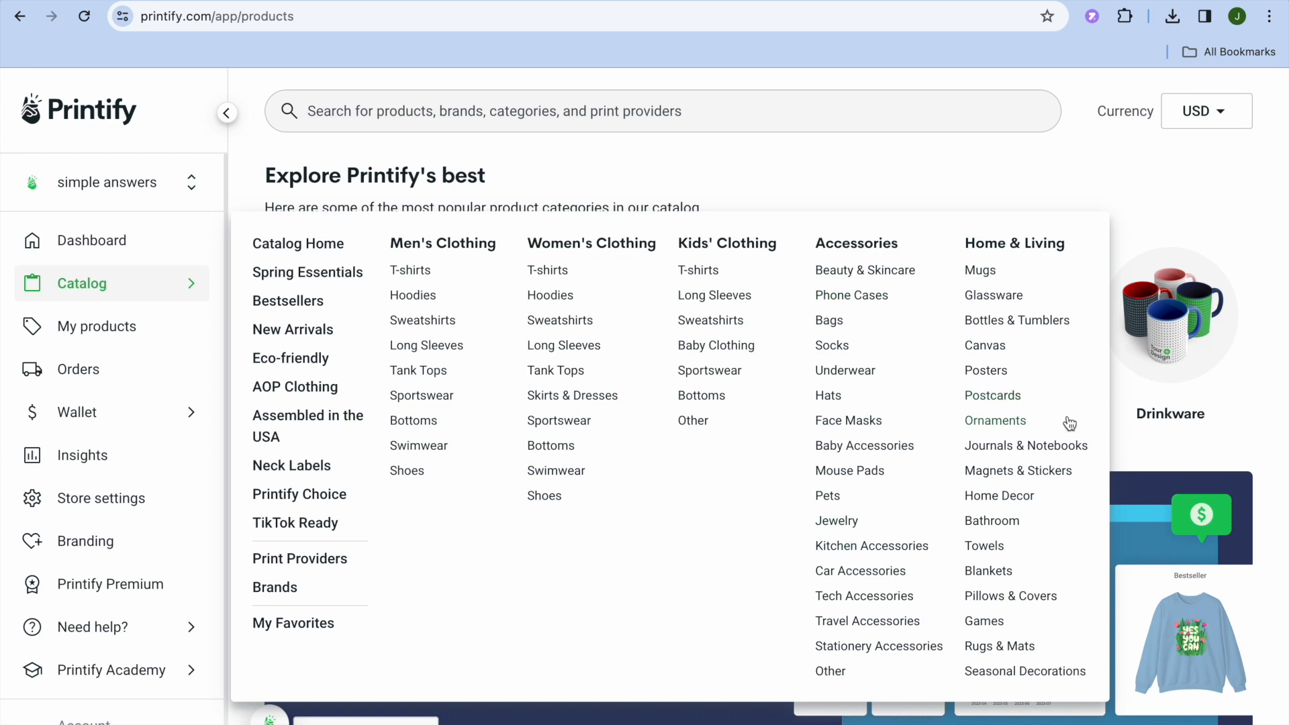
left_click(1147, 210)
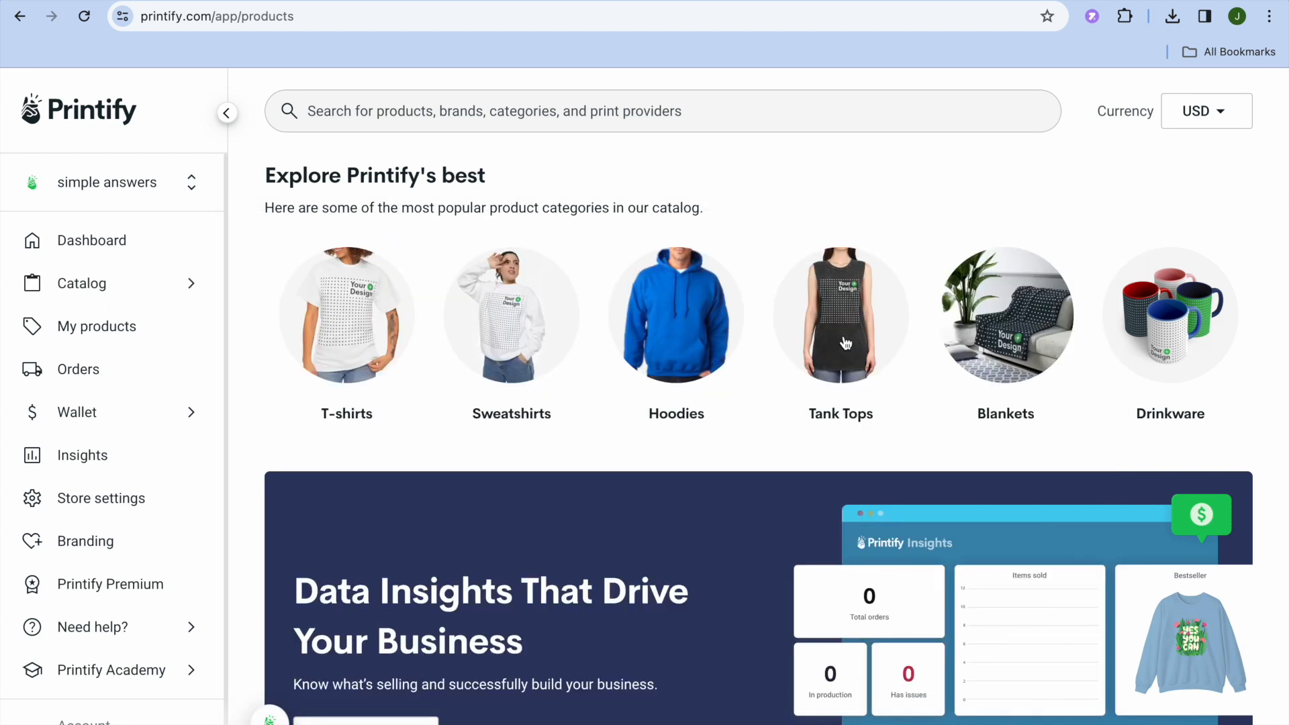
- Pick the Unisex Jersey Tank from the Tank Tops category and start designing it with SwiftPOD as the print provider
left_click(840, 319)
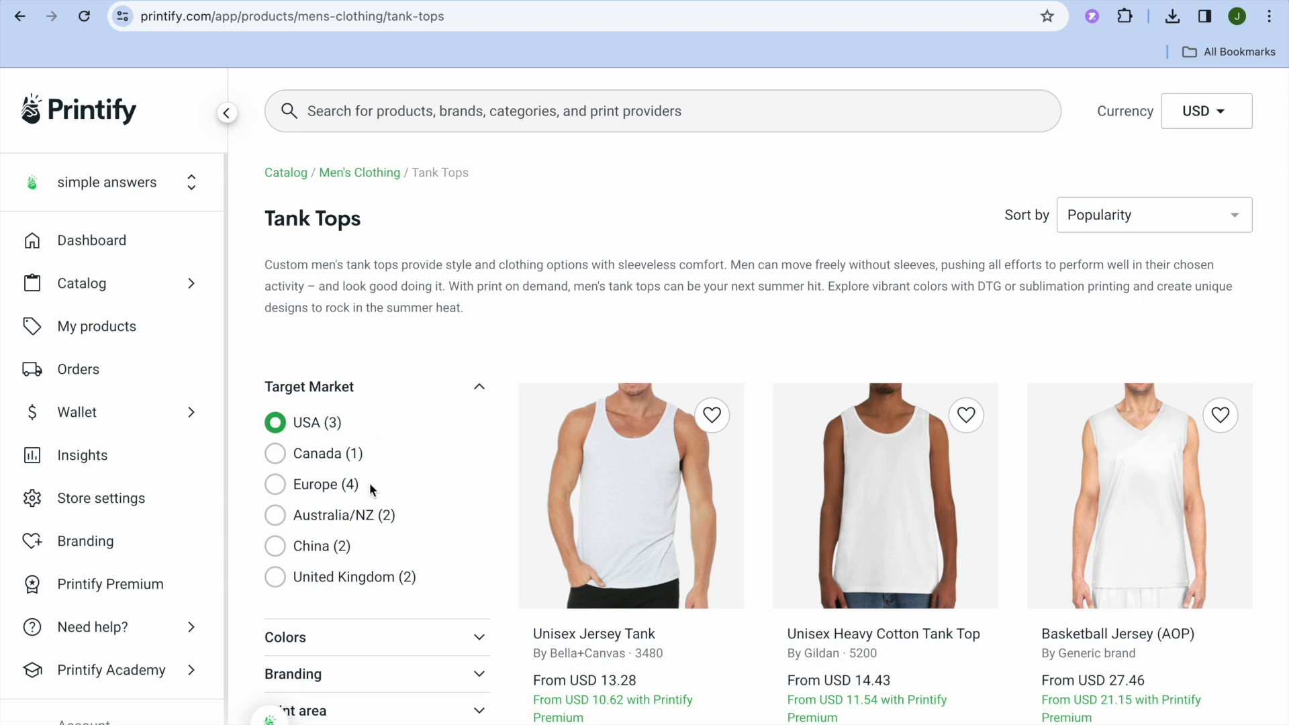
left_click(639, 549)
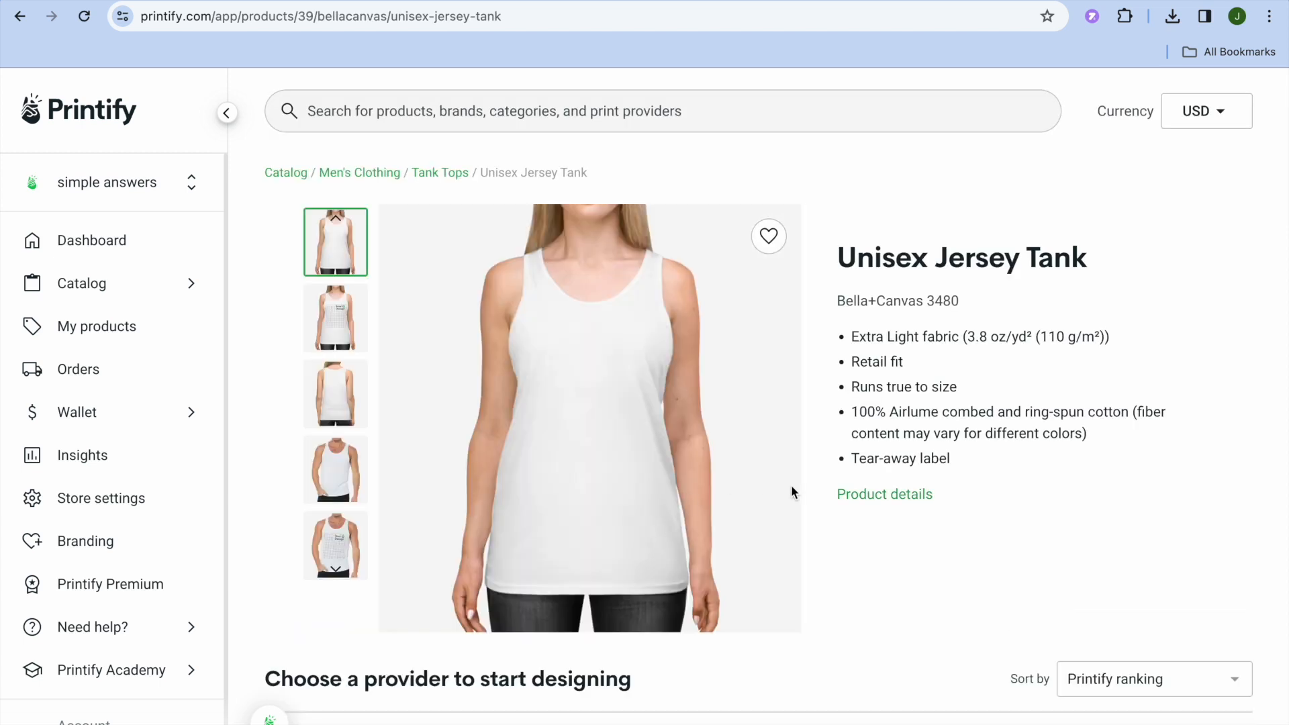
scroll(793, 493, "down", 3)
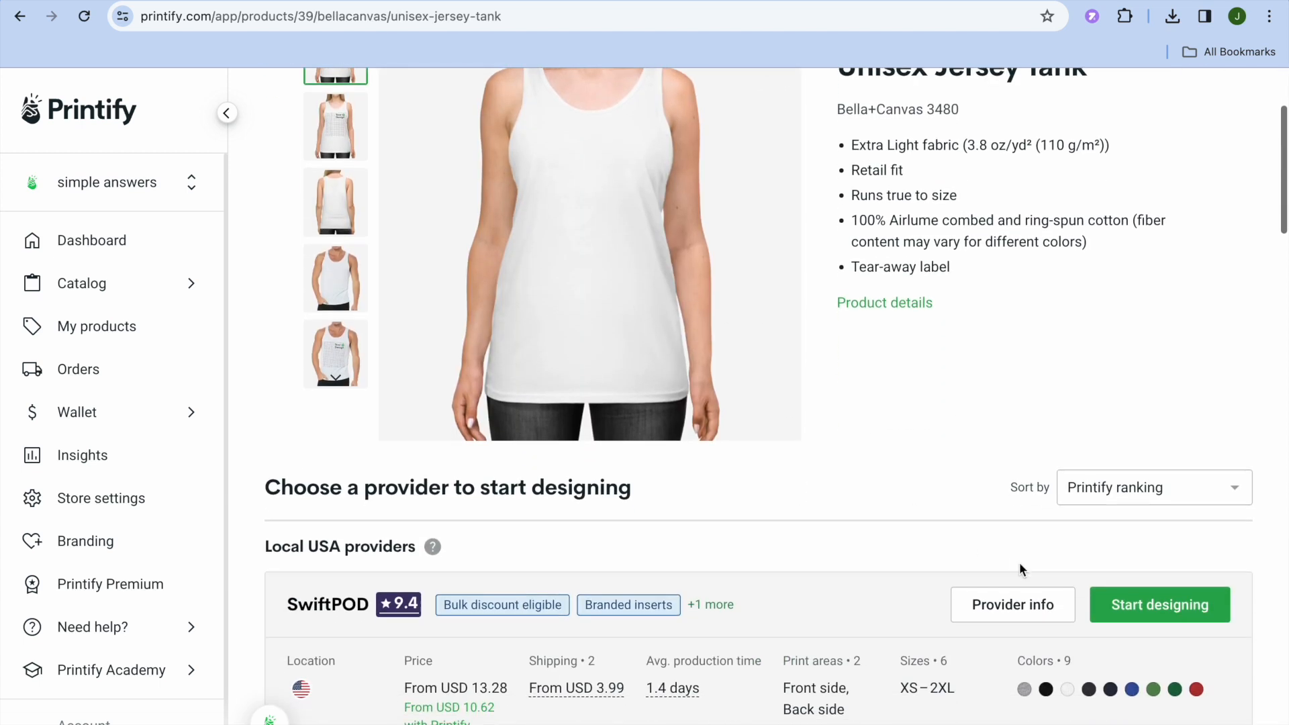
left_click(1140, 612)
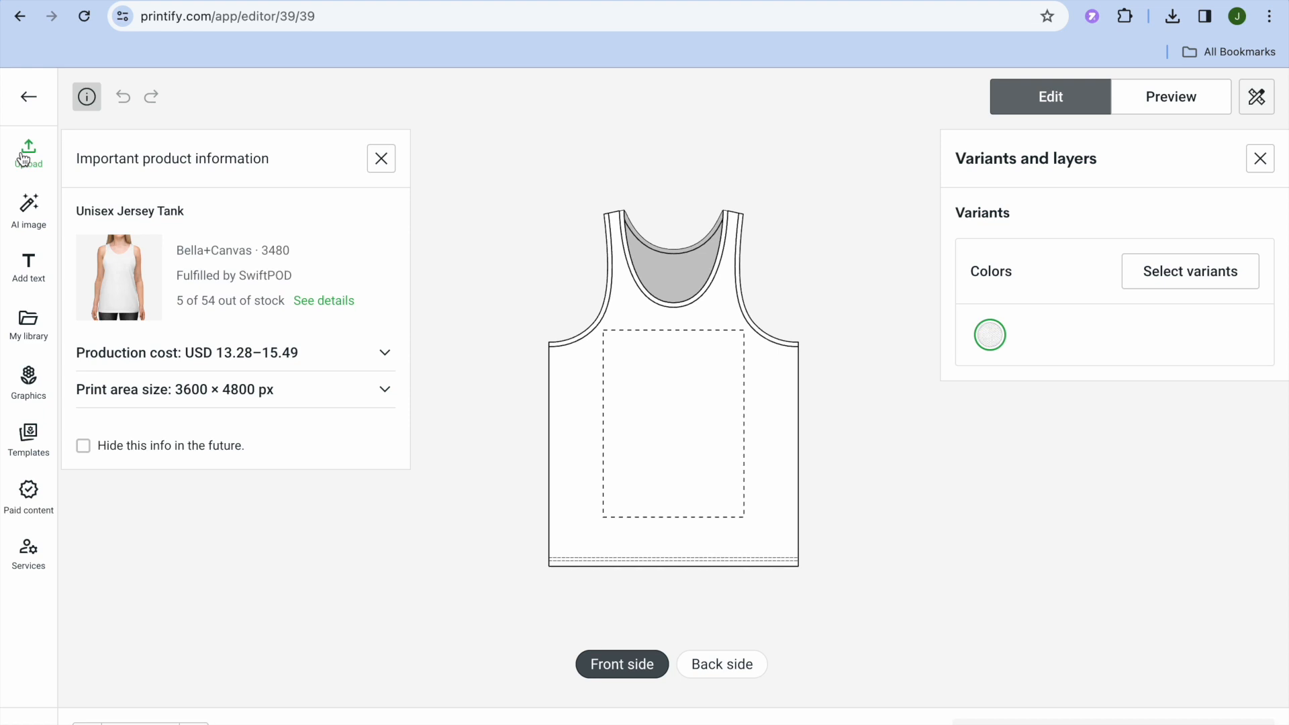
- Generate AI images for the tank from the example prompt "Illustrated retro music cassette, bright, flat colors"
left_click(31, 214)
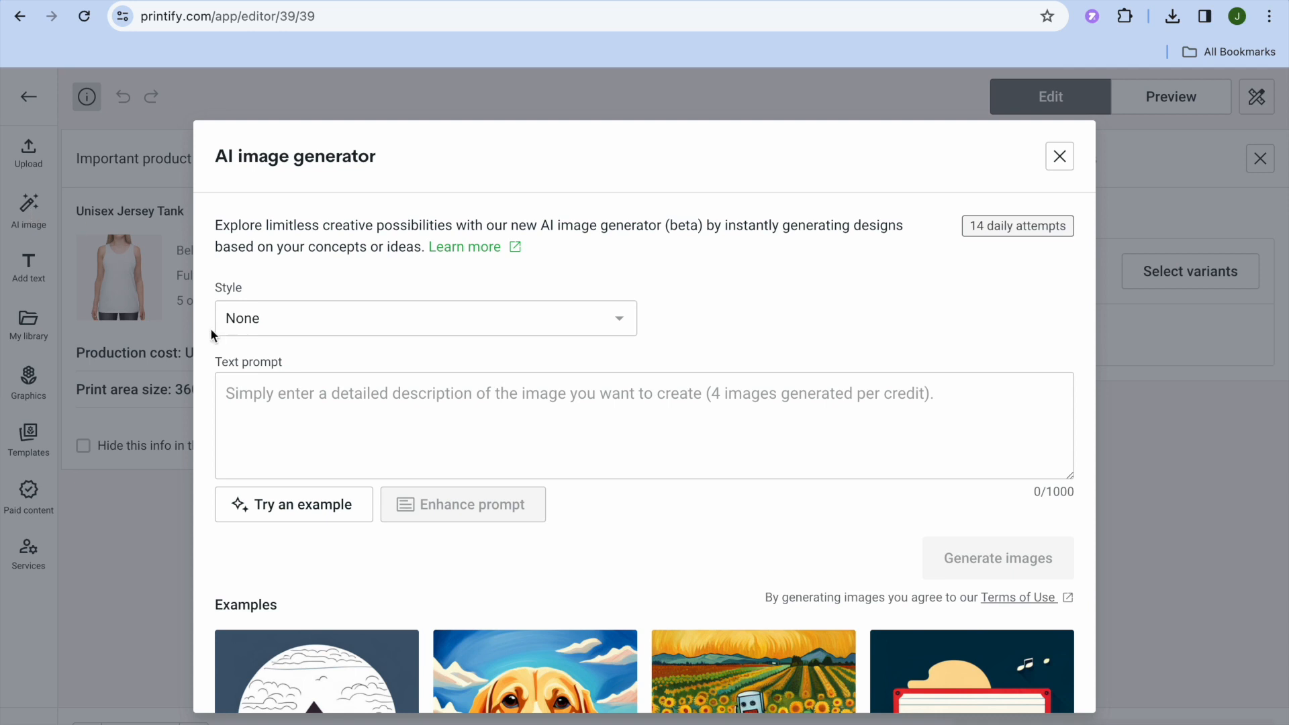
scroll(292, 447, "down", 3)
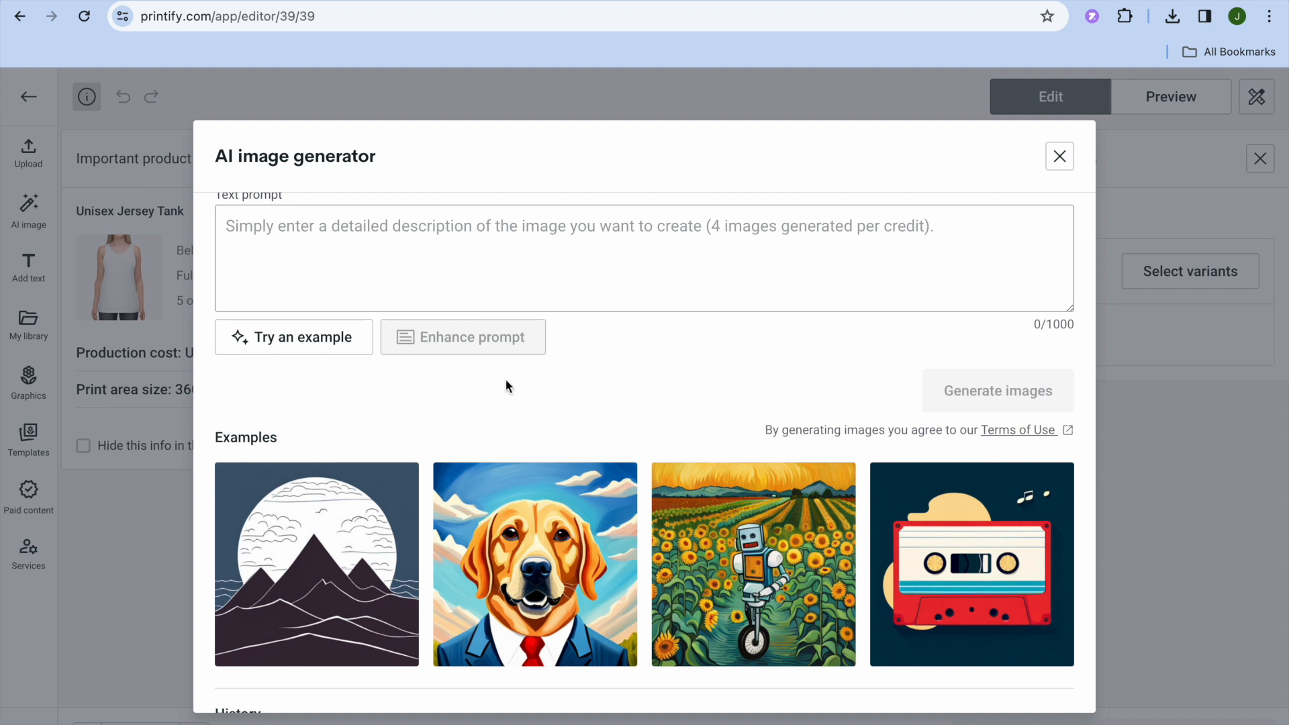
left_click(1011, 590)
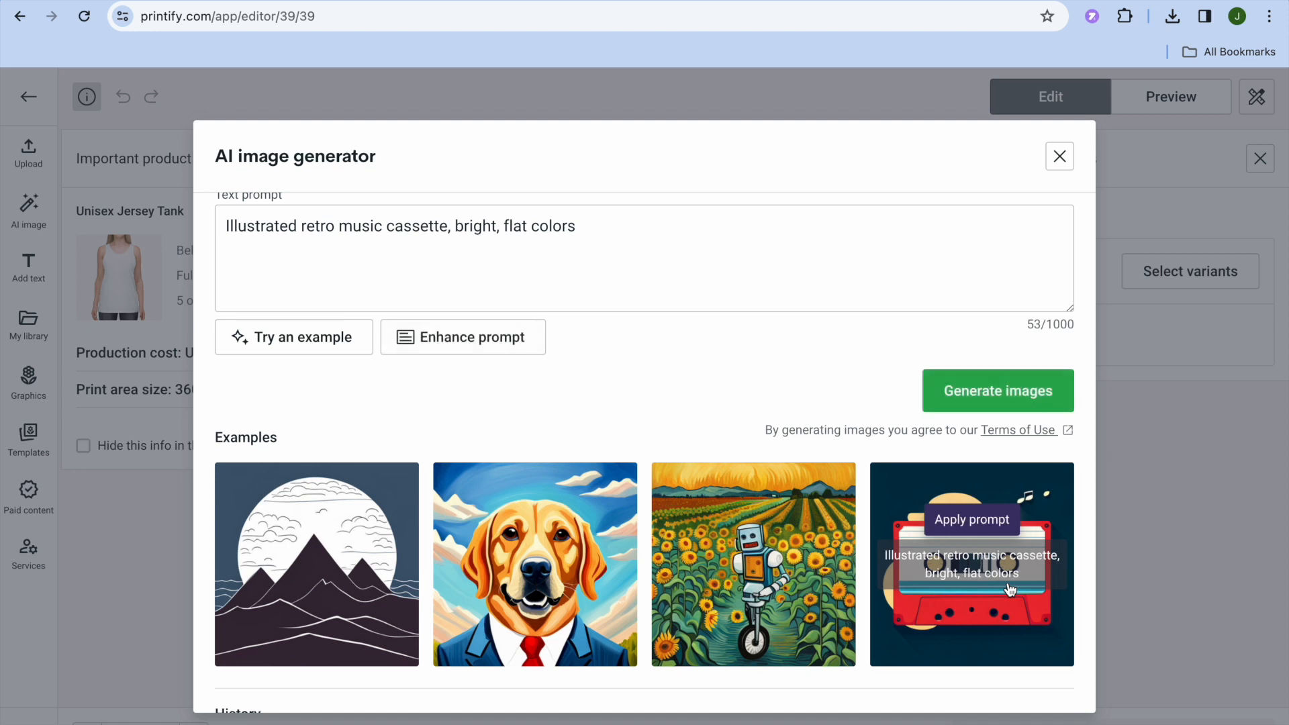
left_click(975, 397)
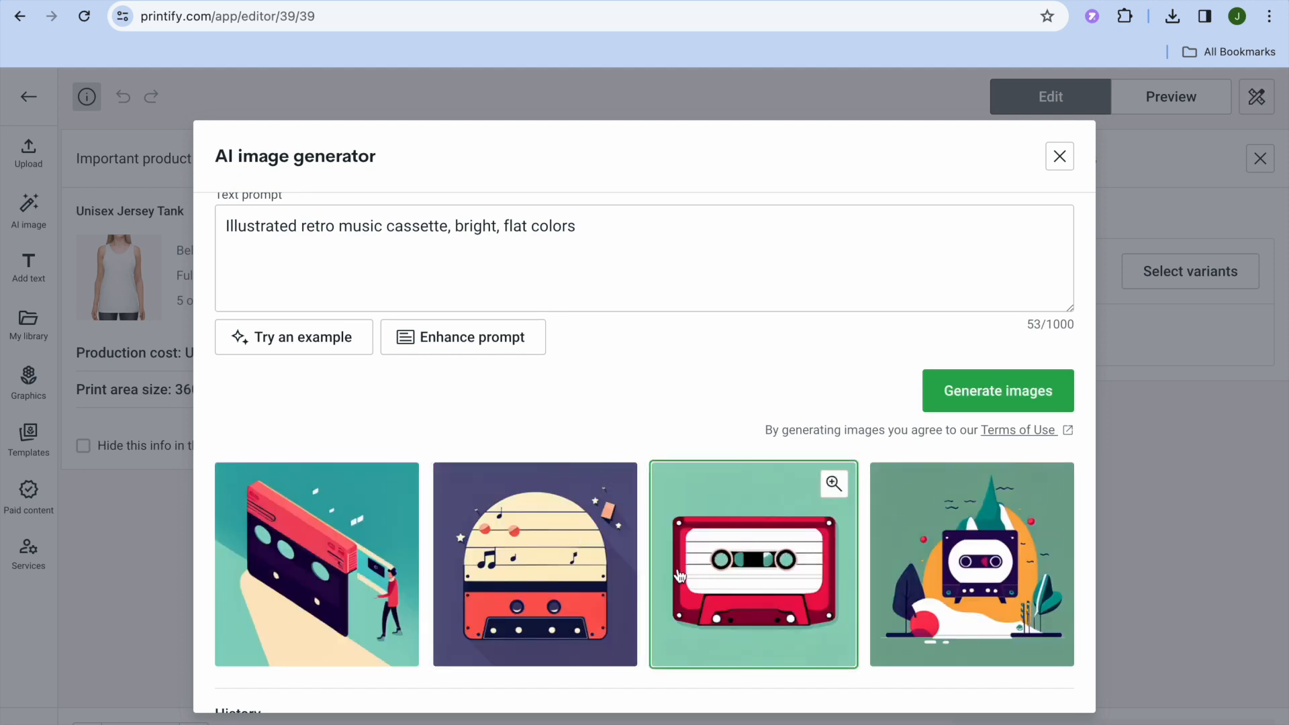
- Add the generated cassette image with trees to the tank's front side and enlarge it to 12 by 12 in
scroll(678, 574, "down", 3)
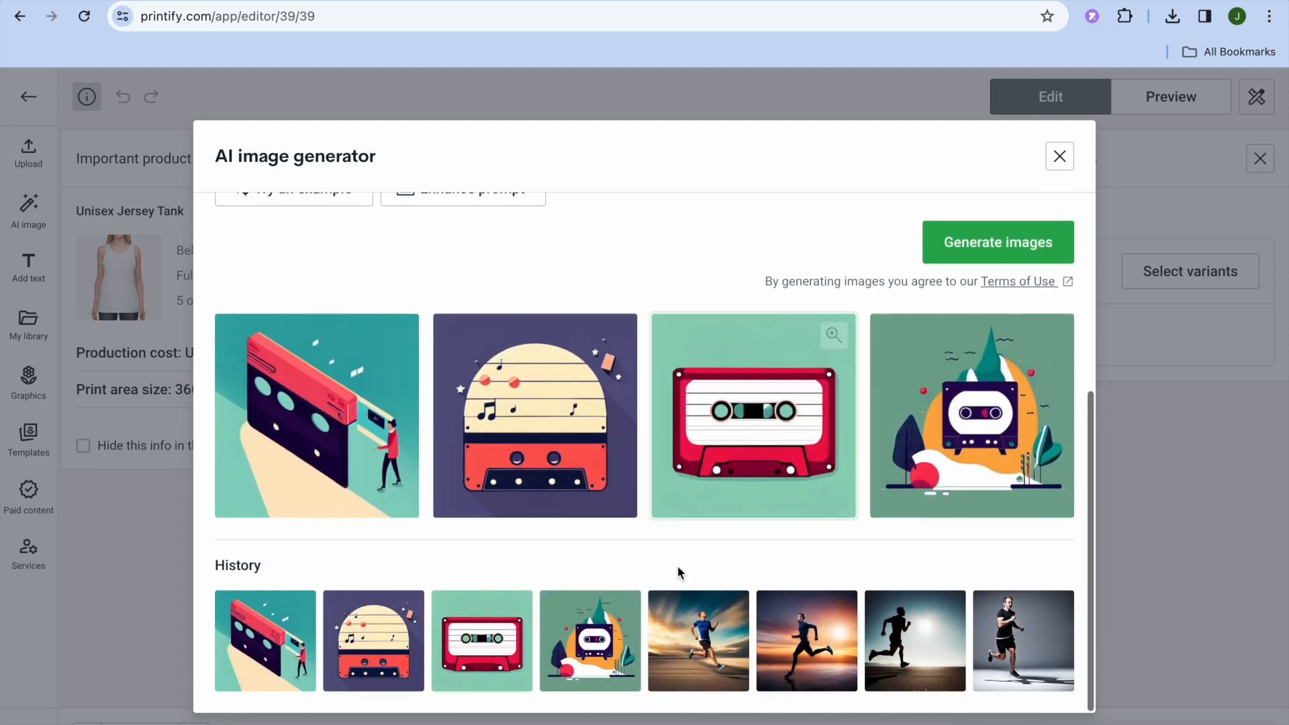
left_click(976, 436)
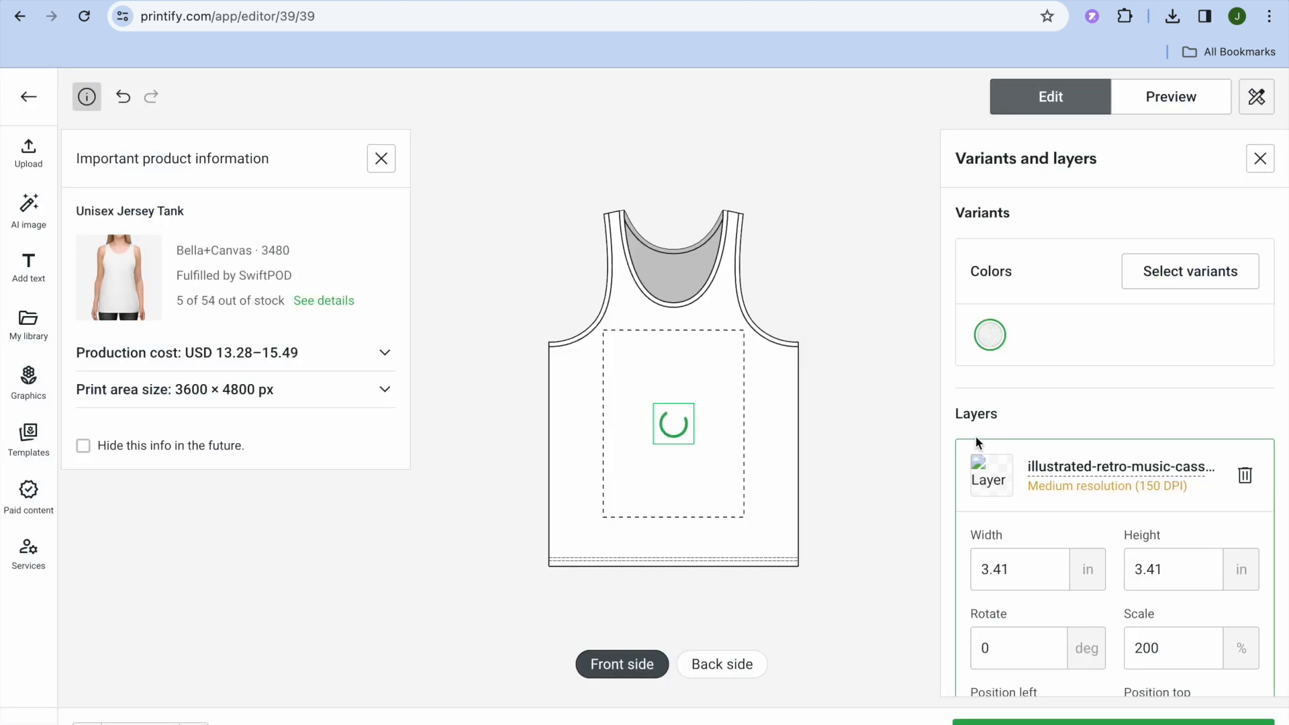
left_click_drag(694, 440, 606, 354)
left_click_drag(680, 432, 743, 509)
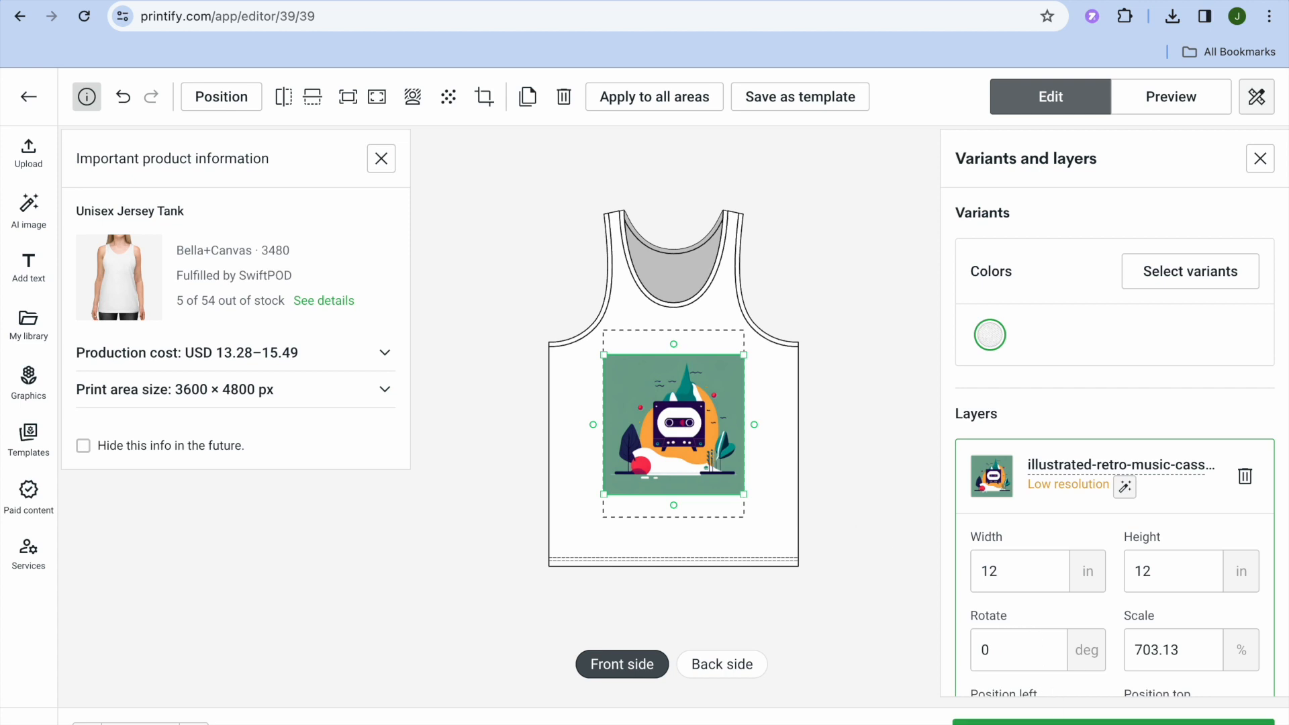
- Save the tank top design as a product and review its mockups and listing details
left_click(1114, 721)
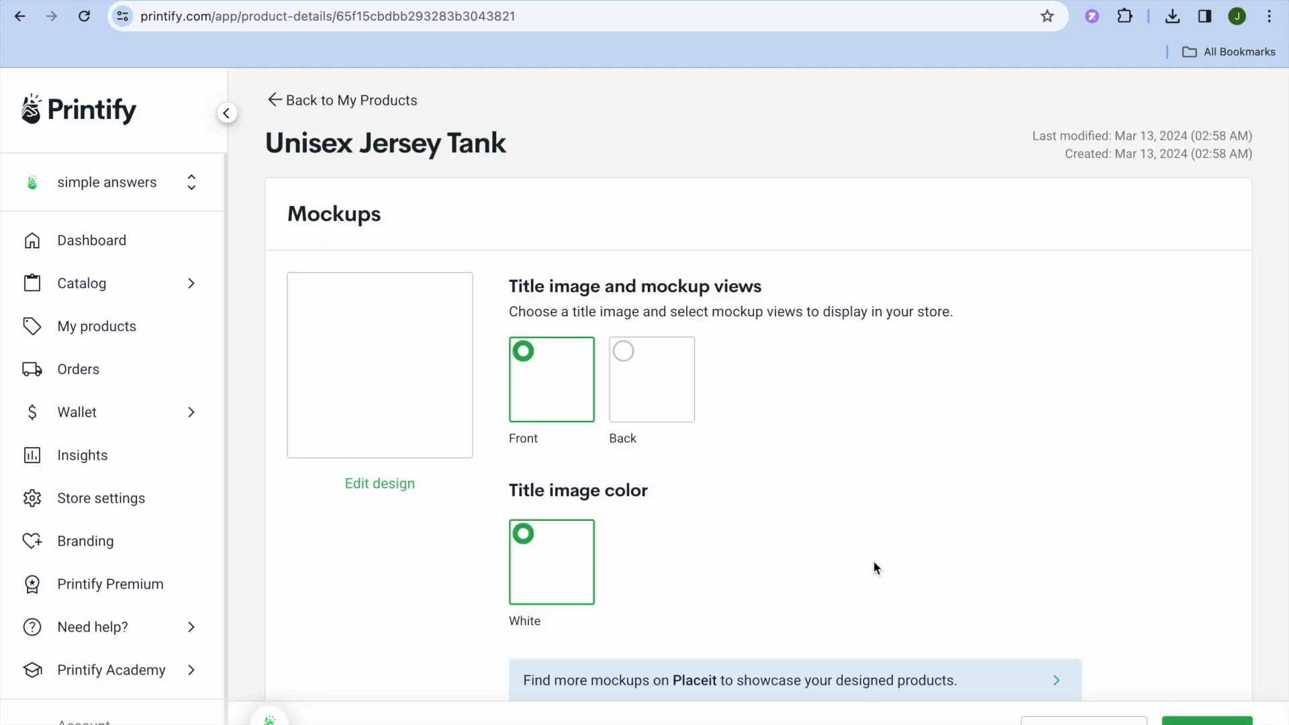
scroll(875, 569, "down", 1)
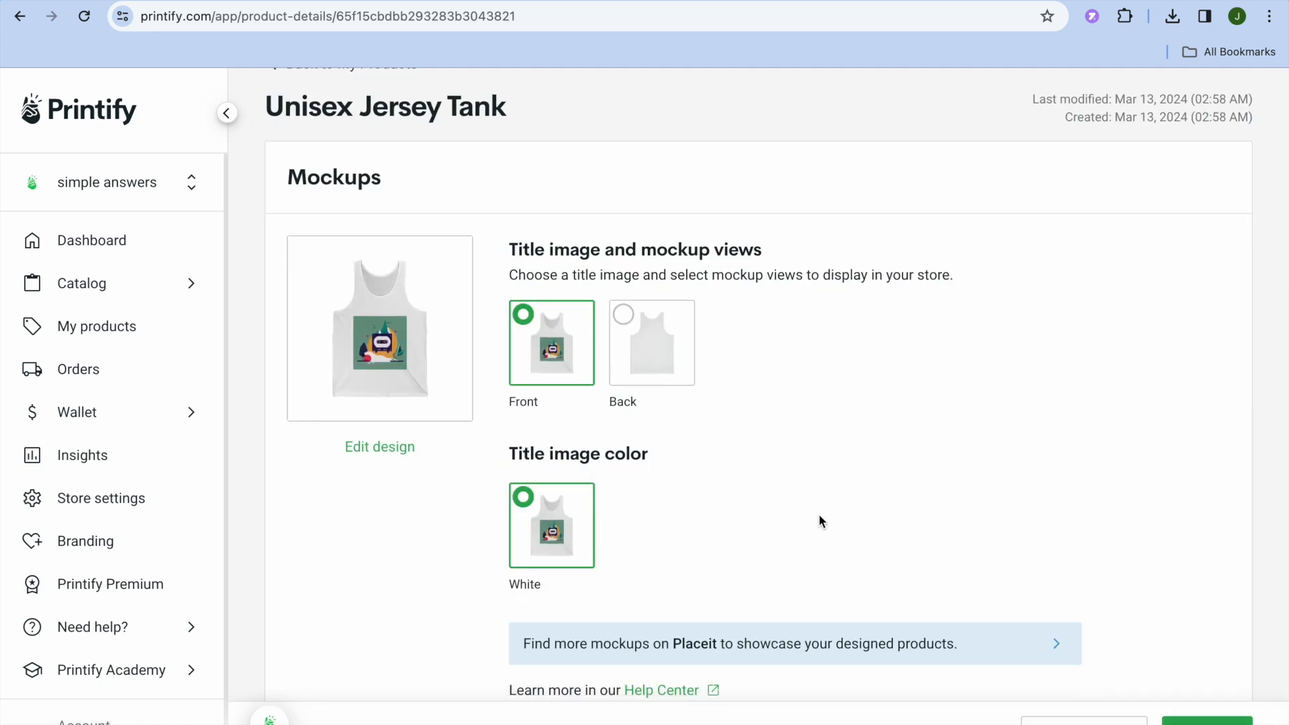
scroll(819, 522, "down", 8)
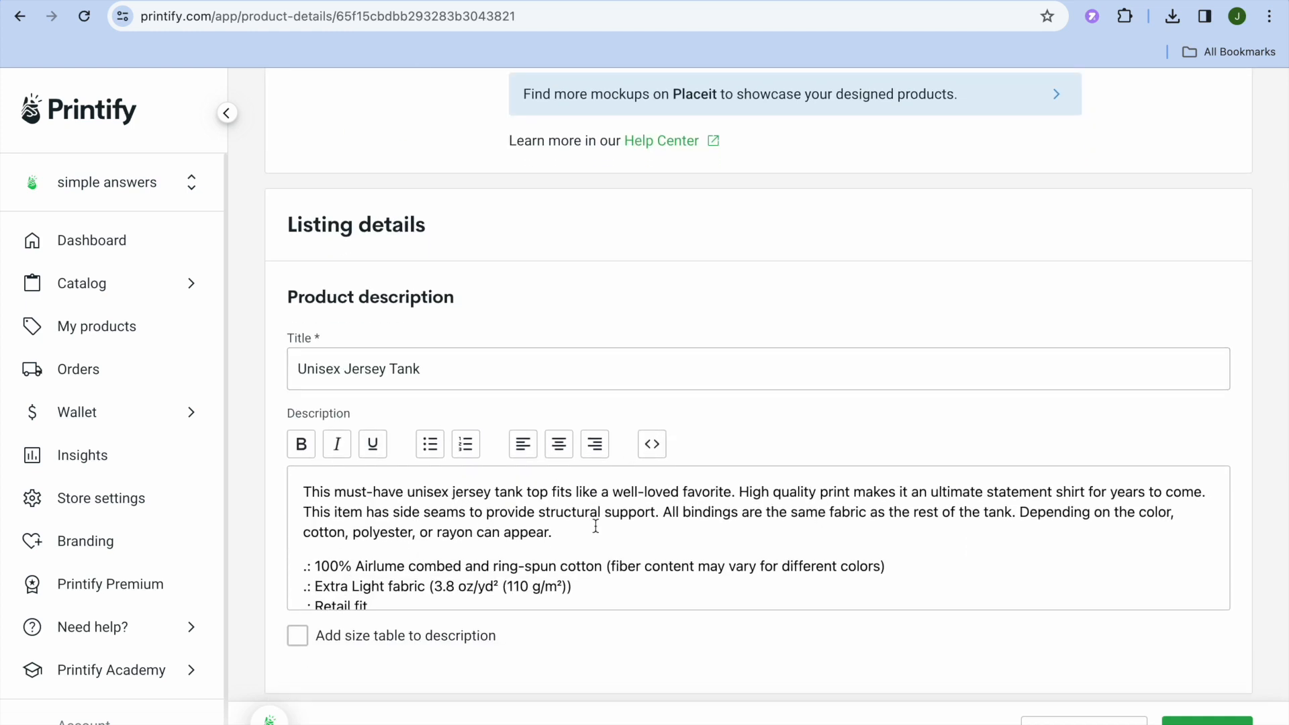
- Set the profit margin of all six tank size variants to 50% and publish the product to the store
scroll(595, 526, "down", 2)
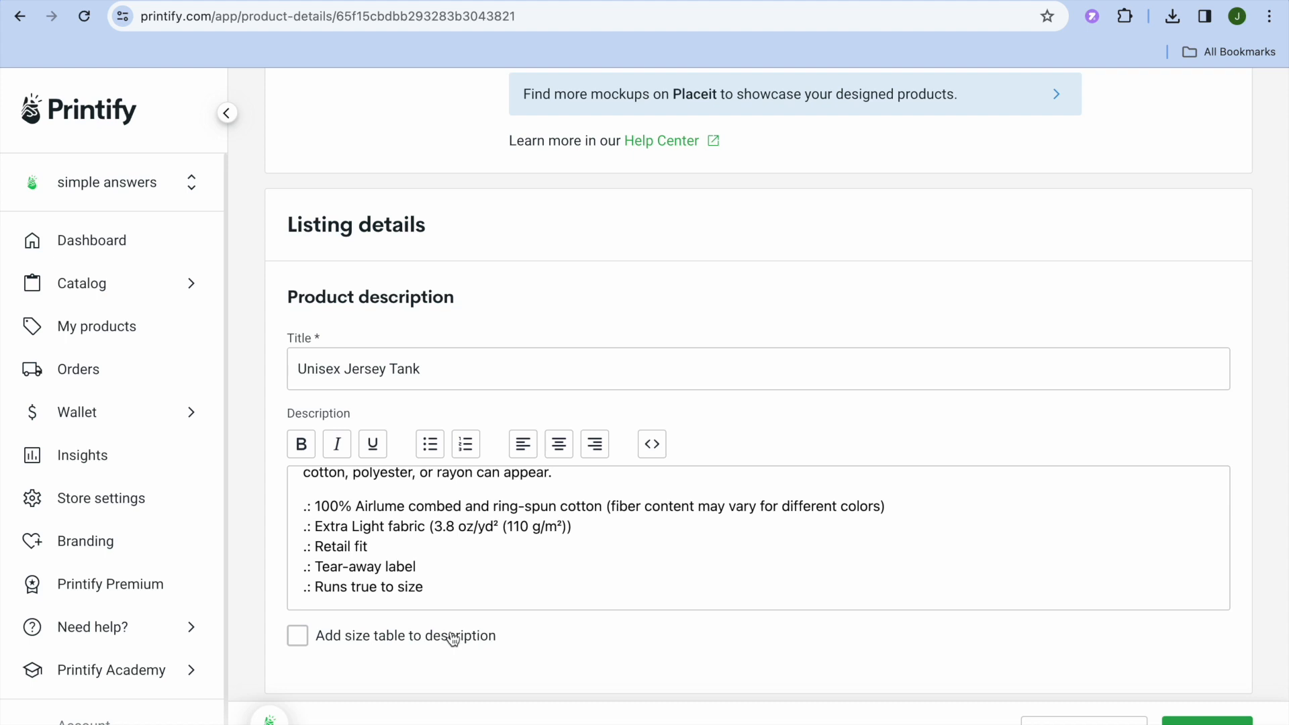
scroll(581, 652, "down", 4)
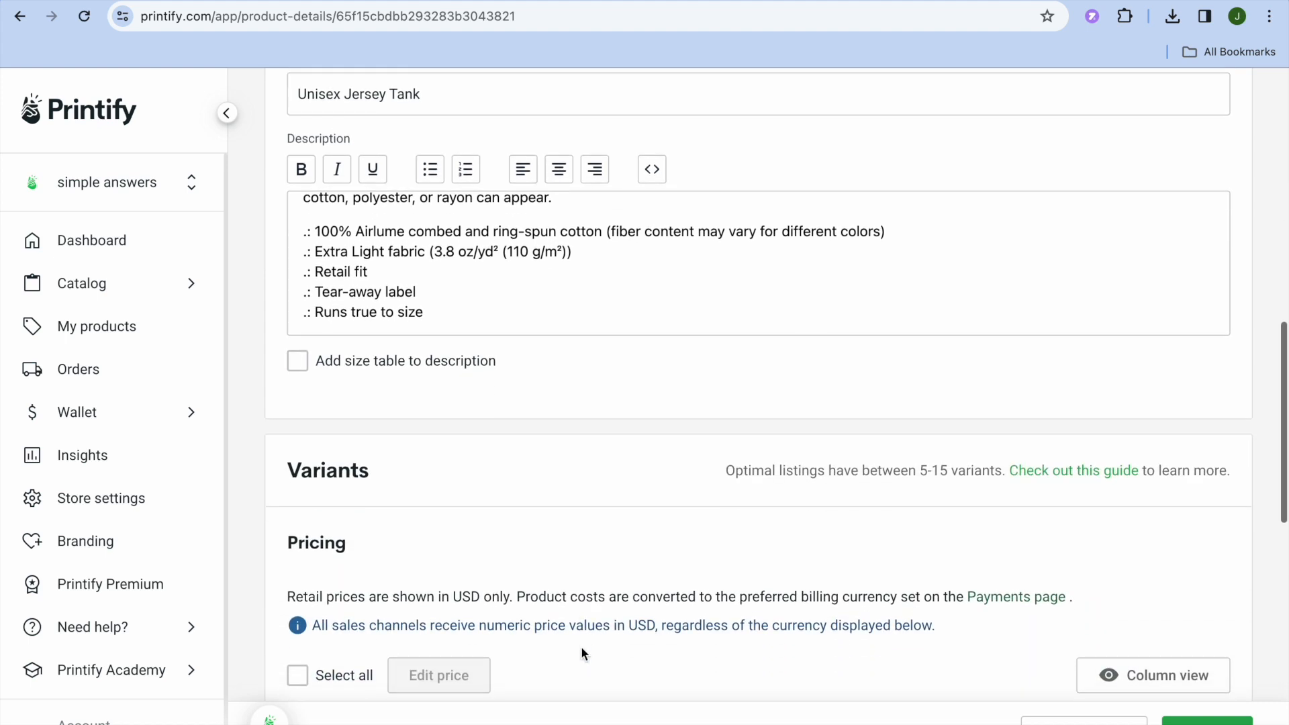
scroll(582, 649, "down", 5)
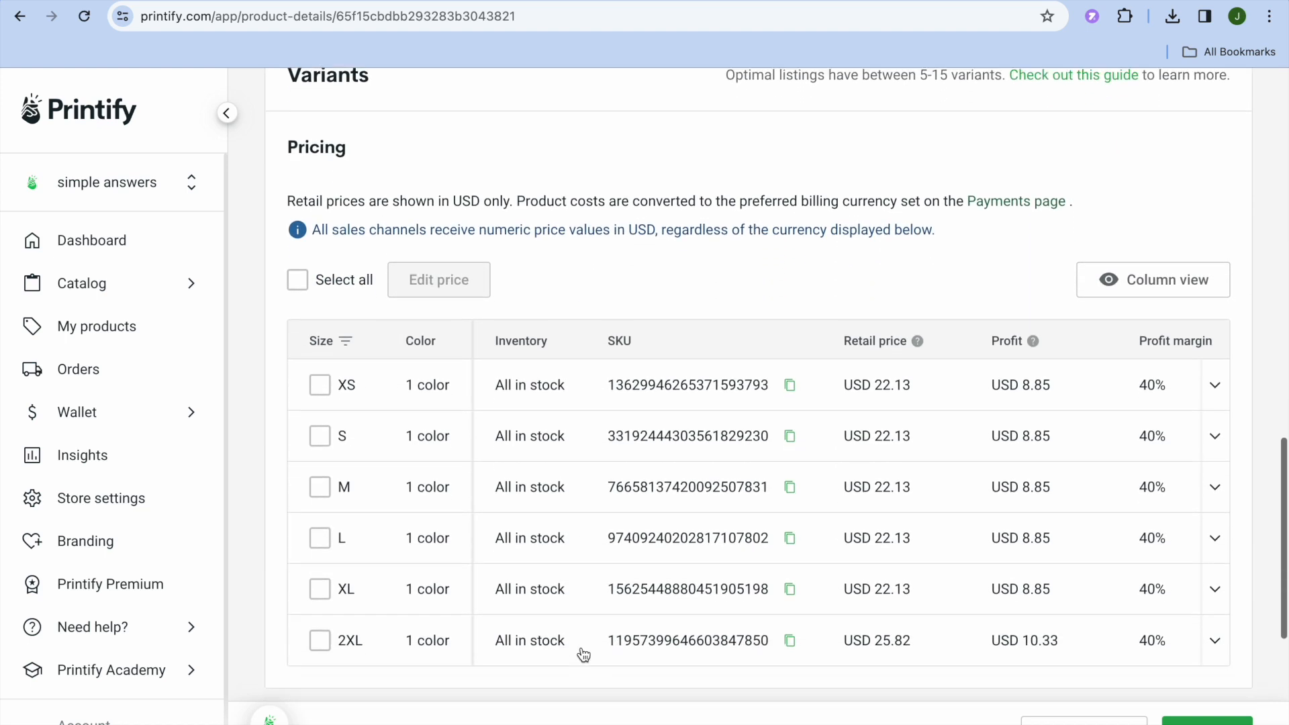
scroll(581, 651, "down", 1)
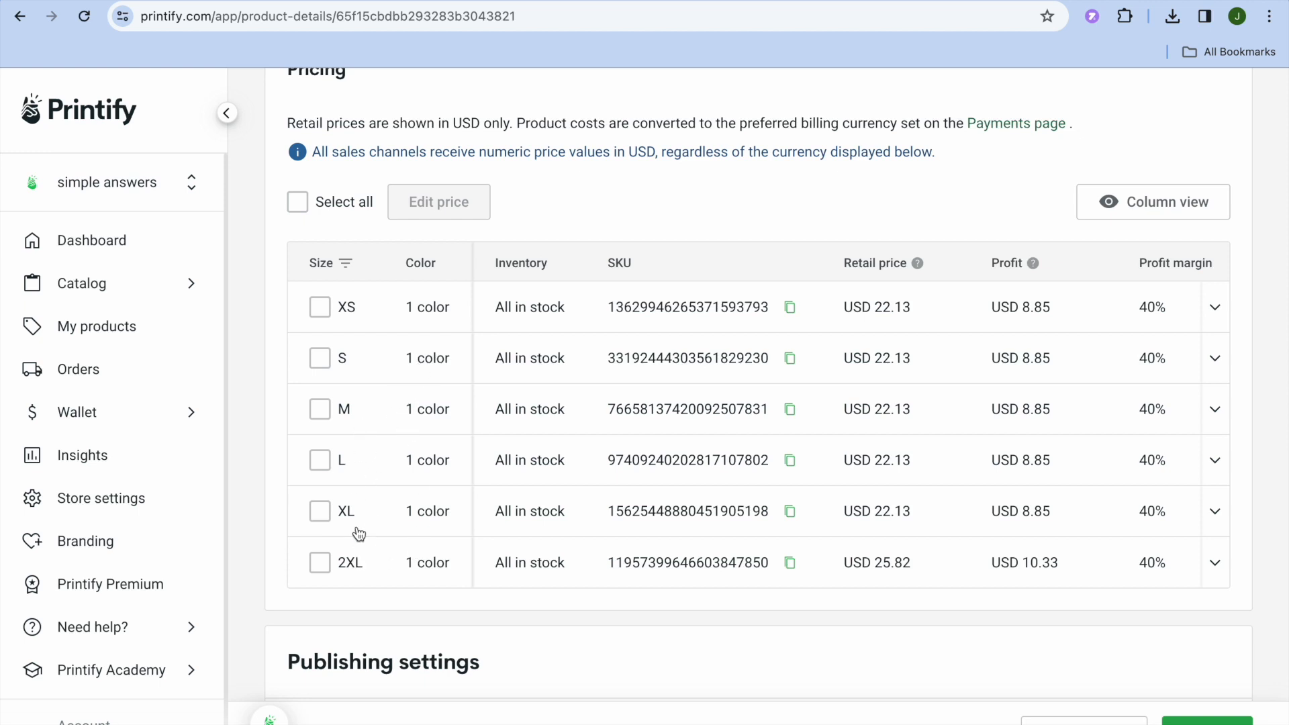
left_click(299, 203)
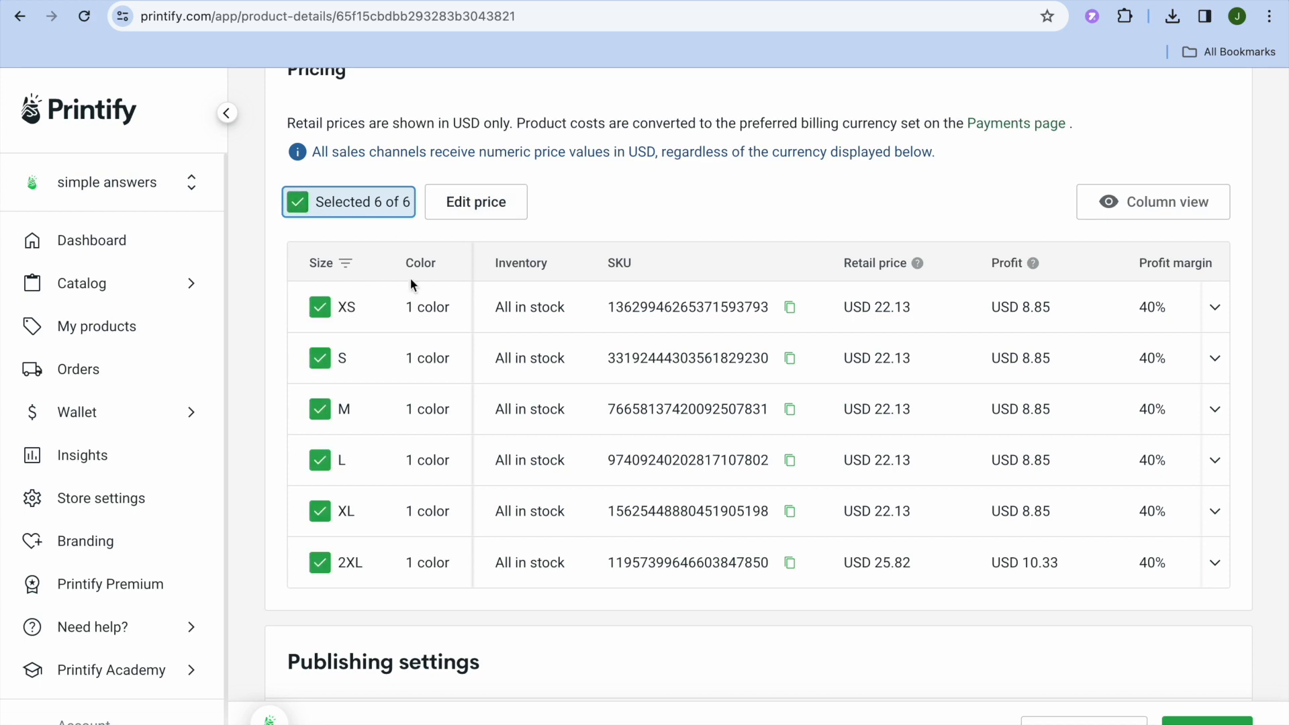
left_click(474, 214)
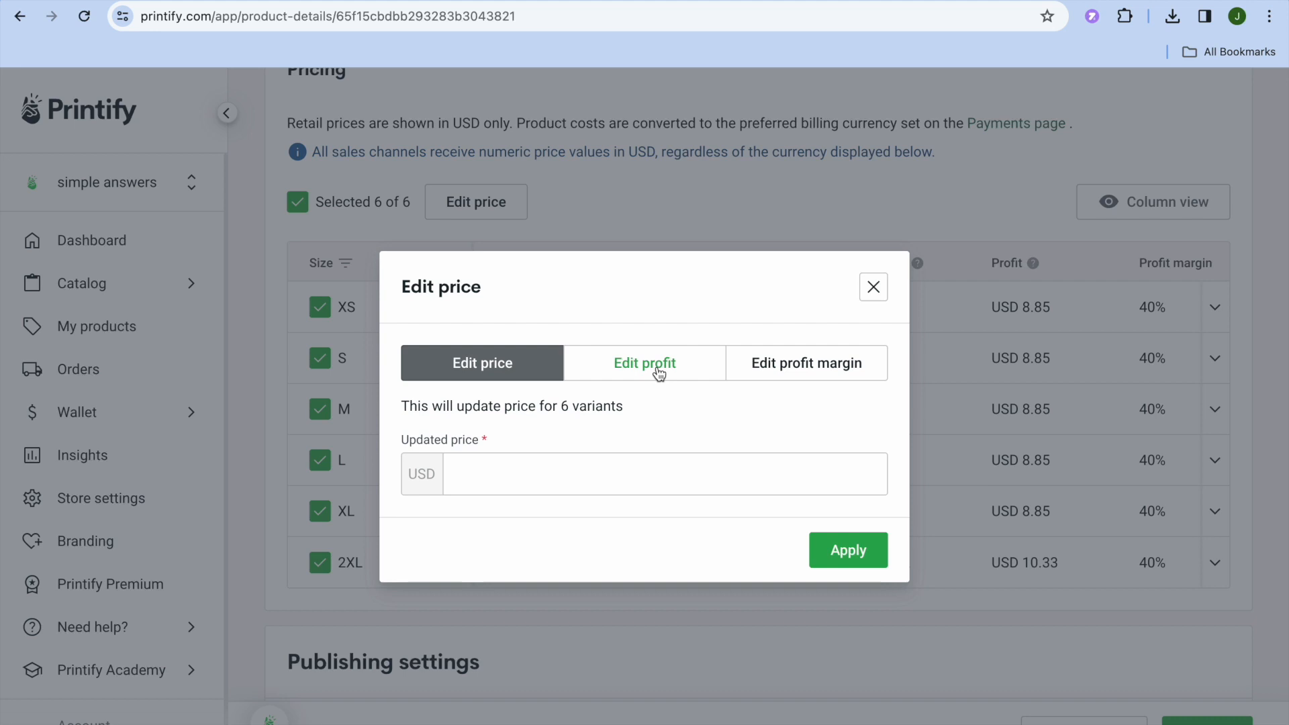
left_click(783, 371)
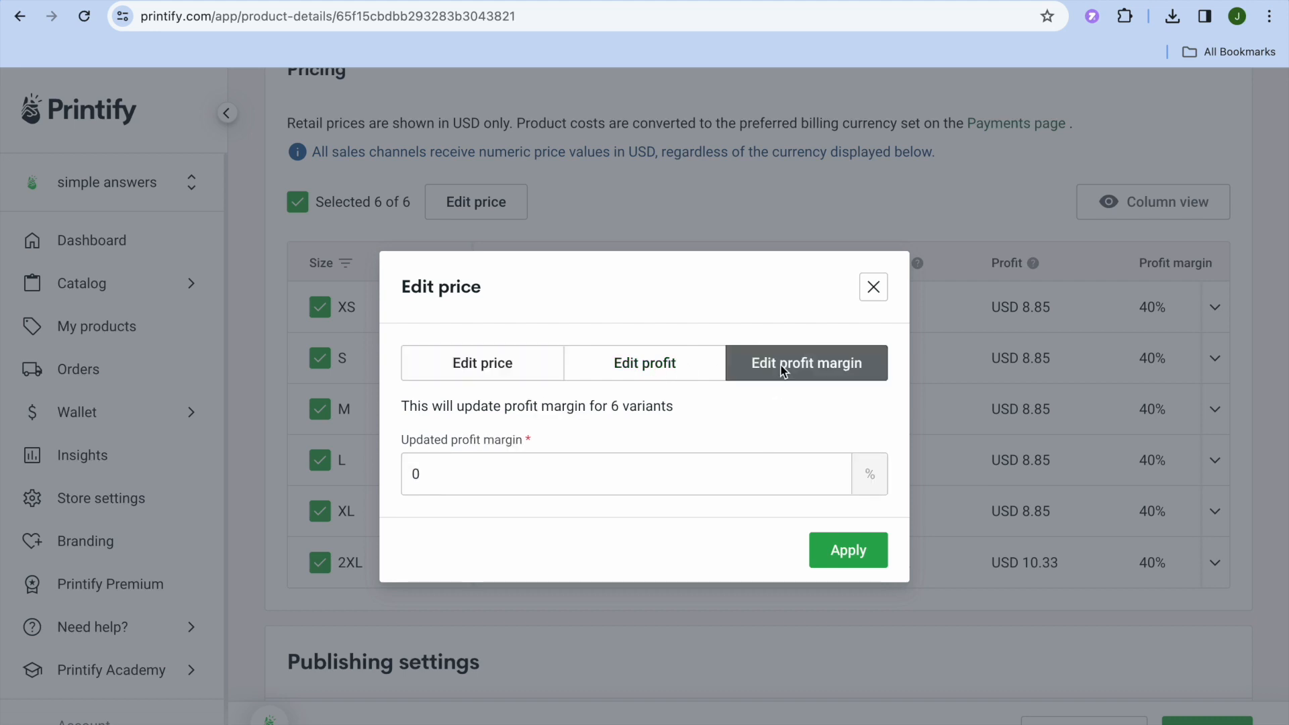
left_click(478, 471)
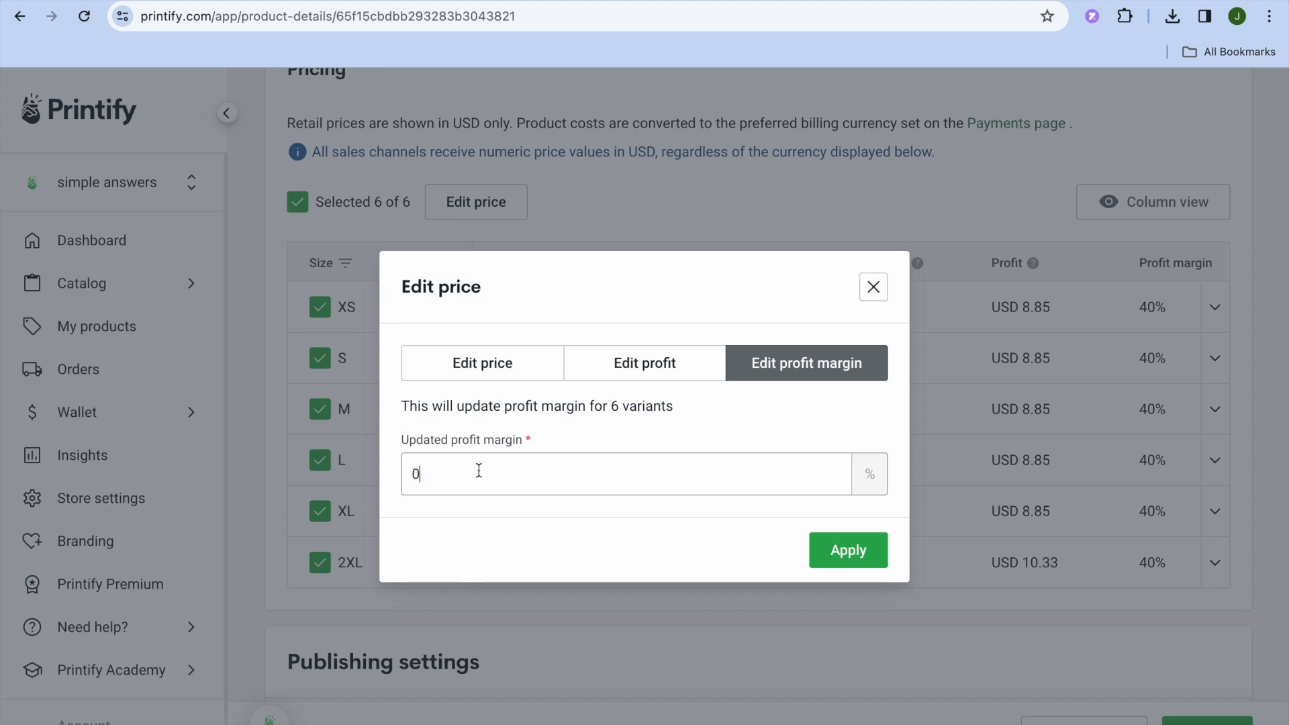
type("50")
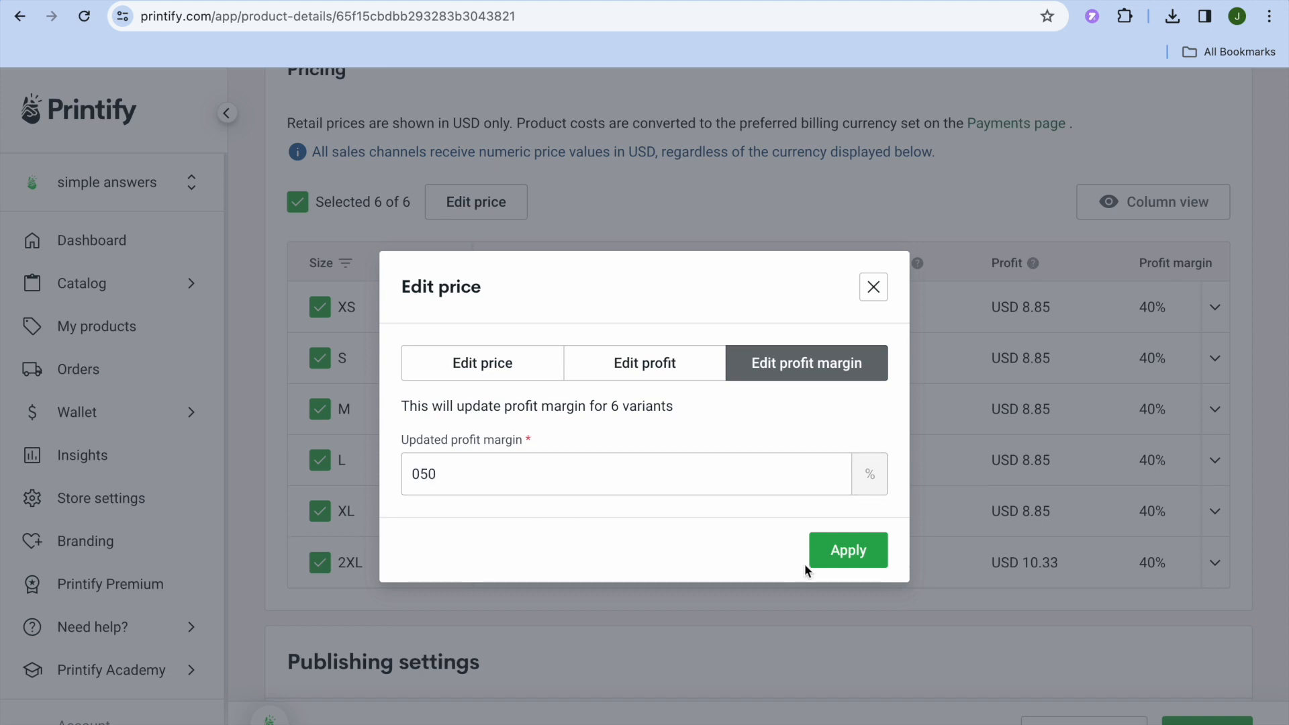
left_click(831, 558)
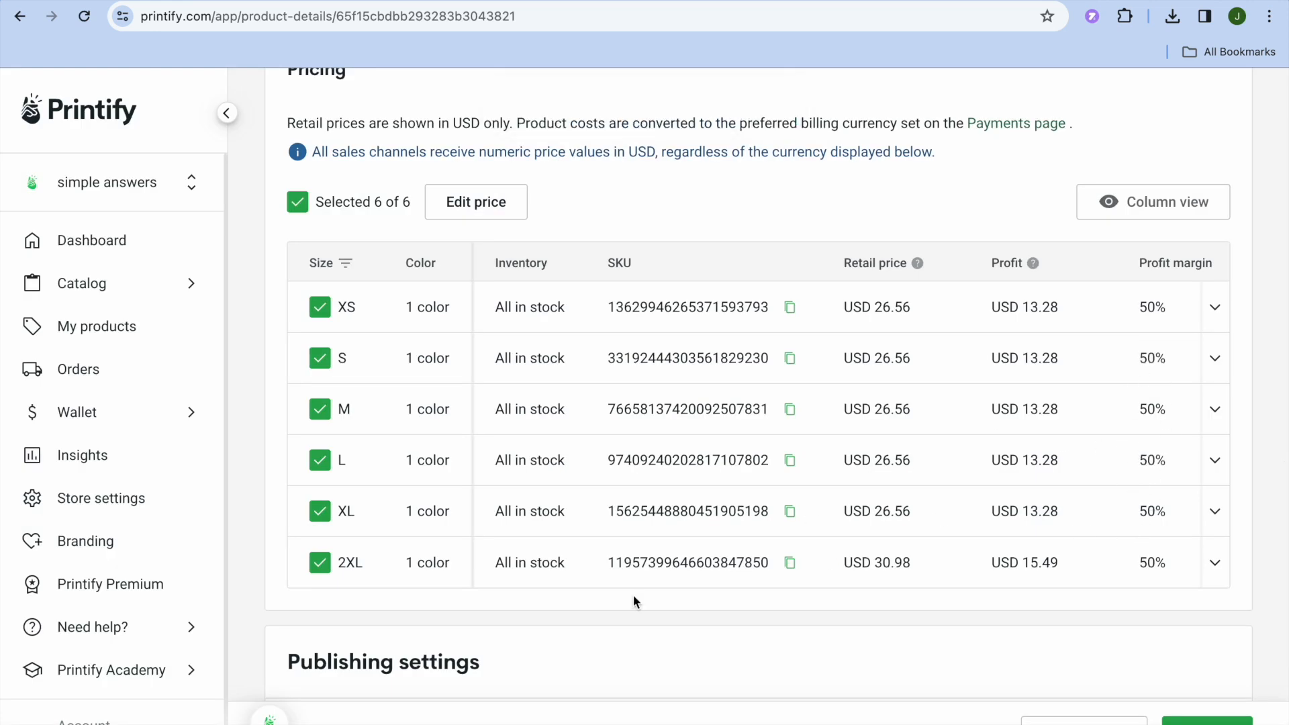
scroll(634, 595, "down", 5)
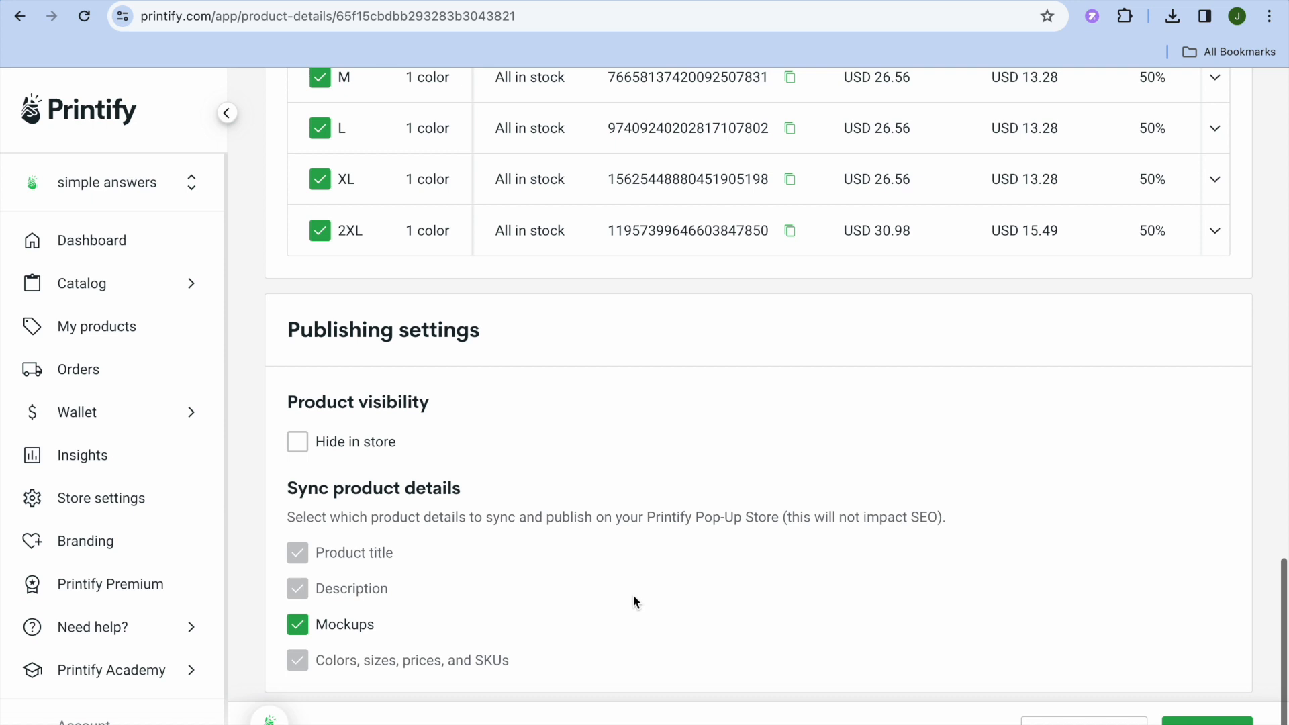
left_click(1208, 721)
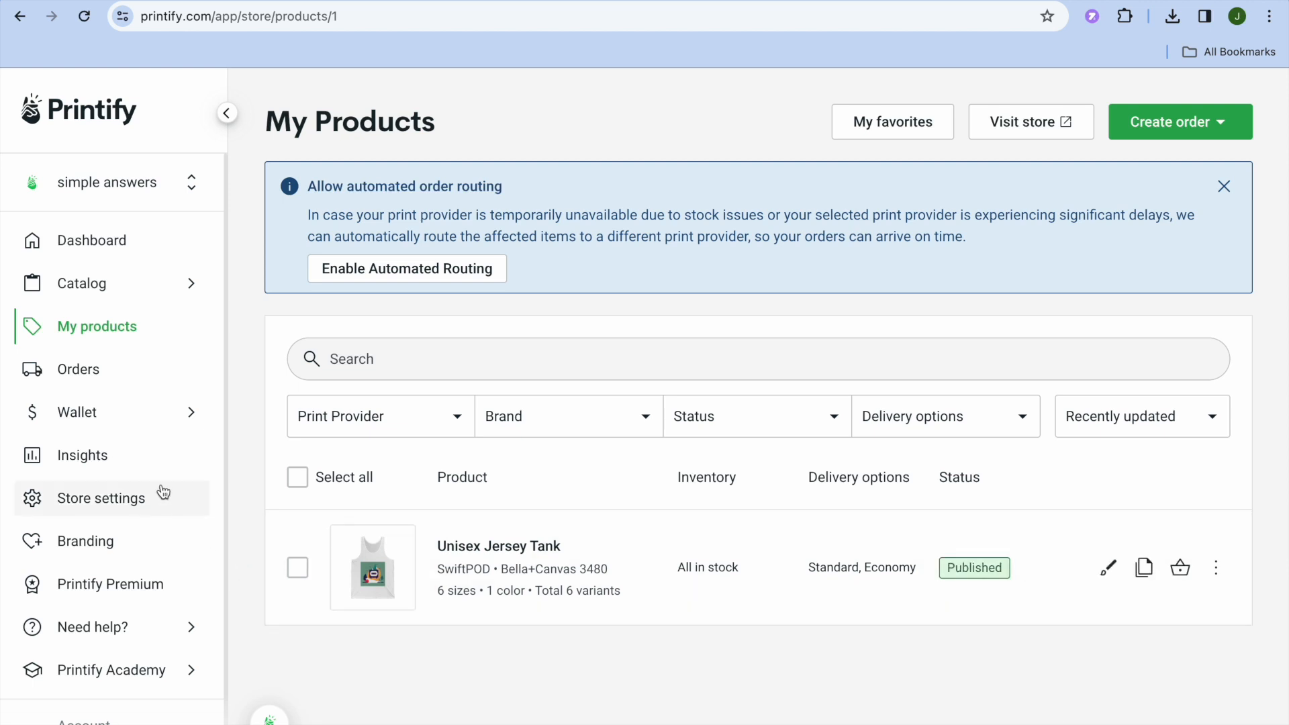
- Examine the store settings, including the available themes and the tax residency details required for payouts
left_click(153, 500)
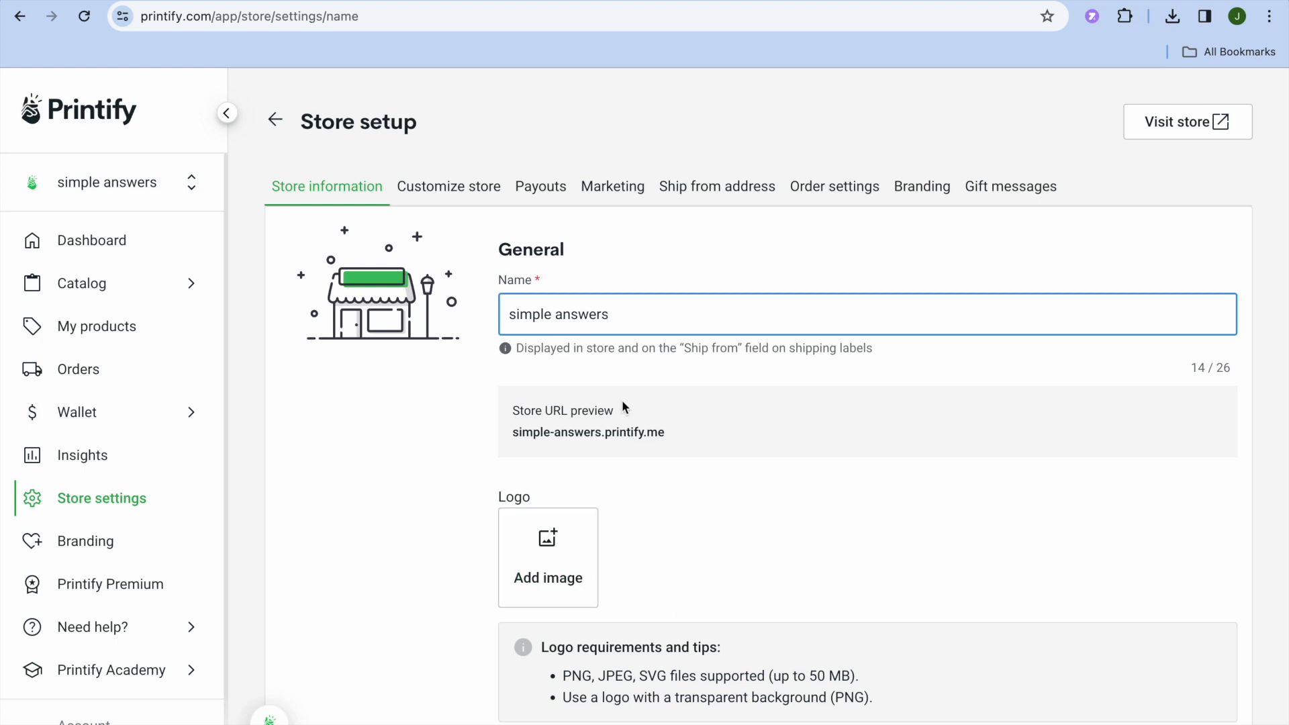
left_click(454, 187)
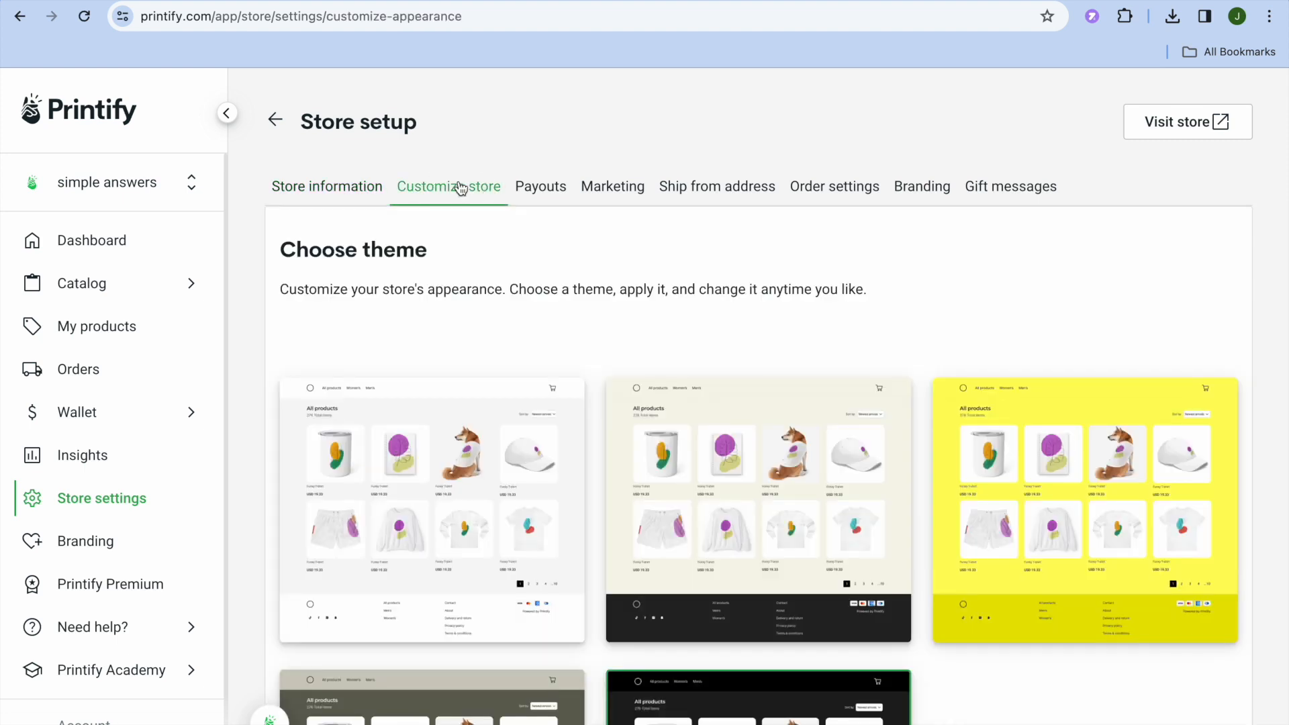
scroll(477, 502, "down", 3)
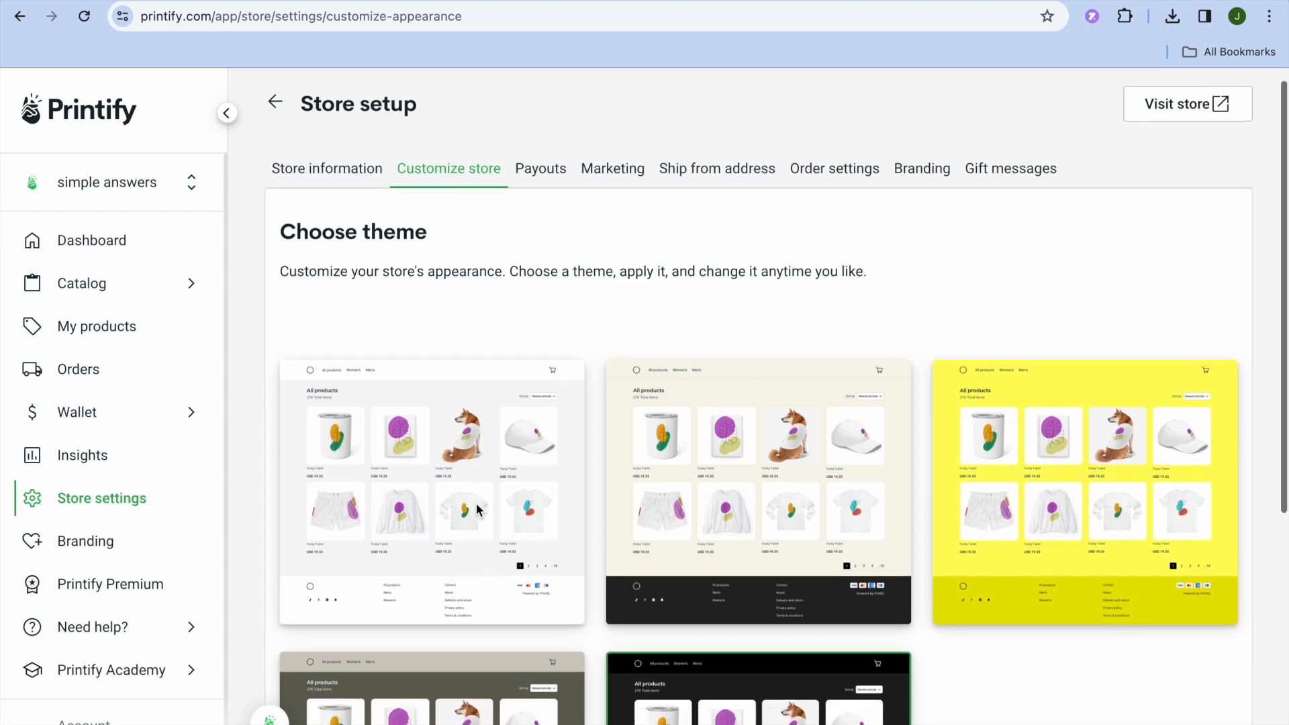
scroll(477, 502, "down", 2)
scroll(477, 503, "up", 5)
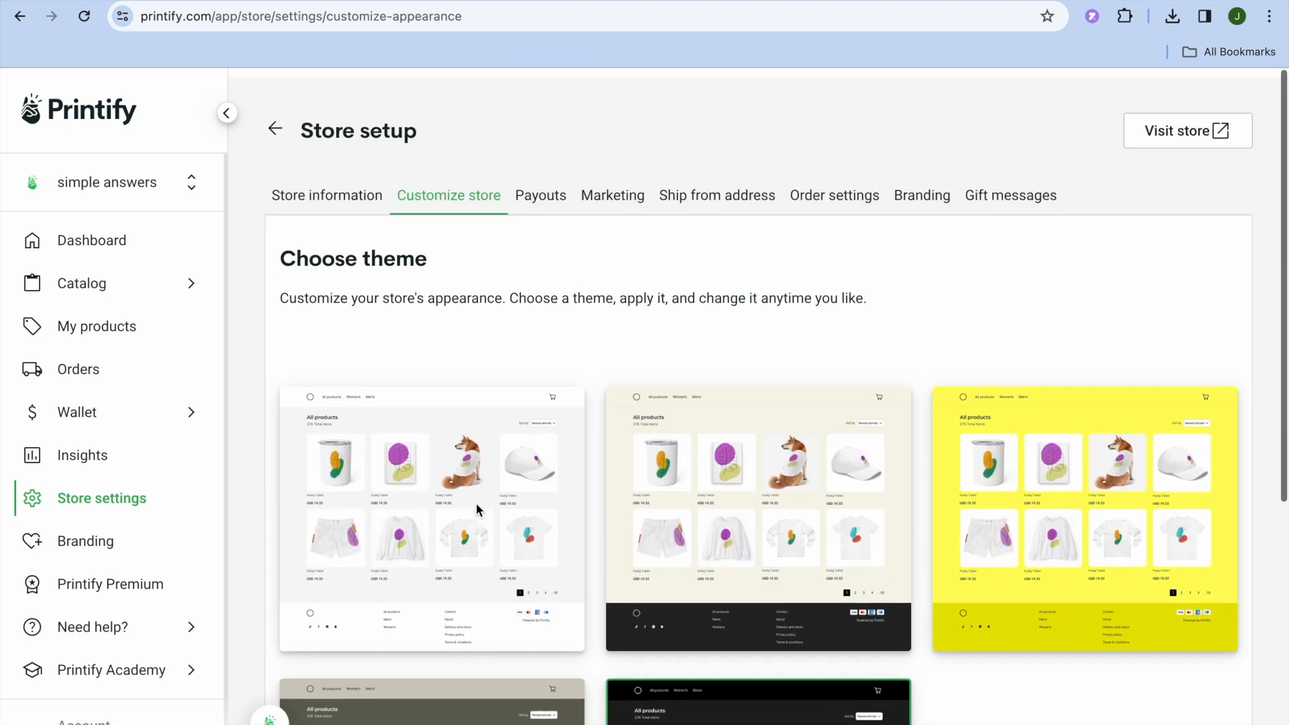
left_click(539, 189)
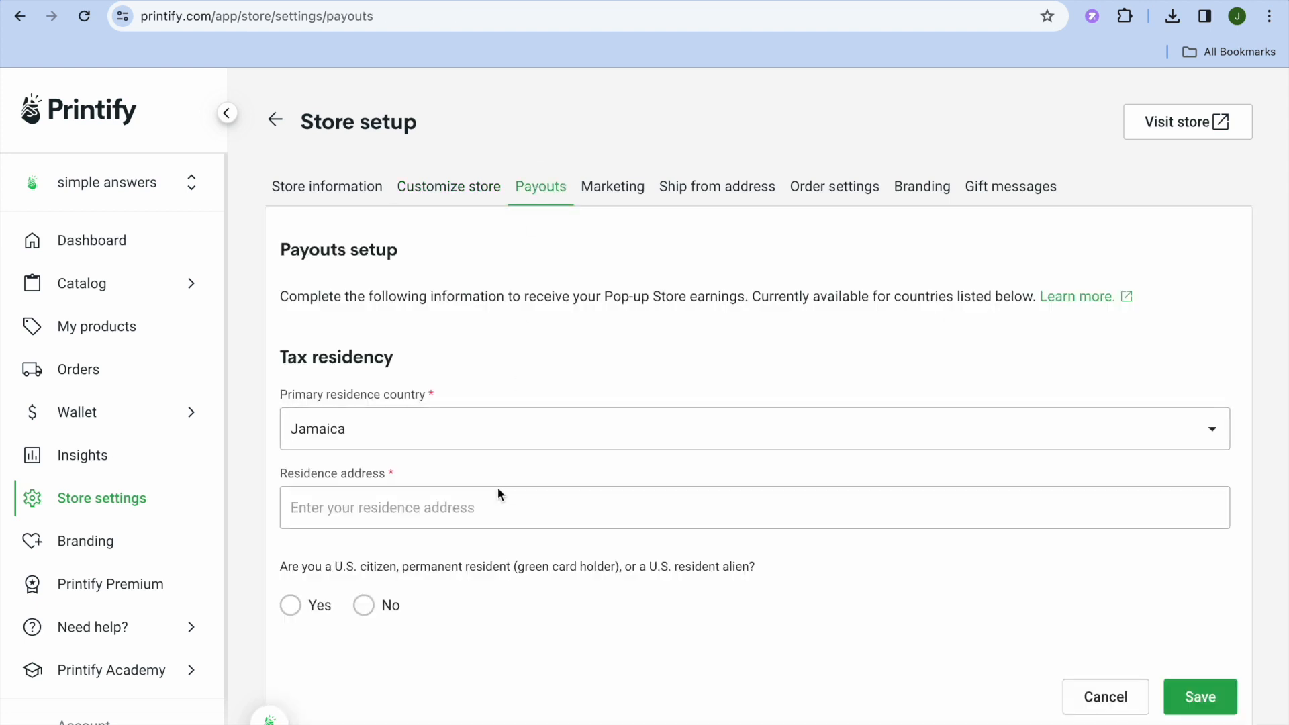
scroll(483, 516, "down", 1)
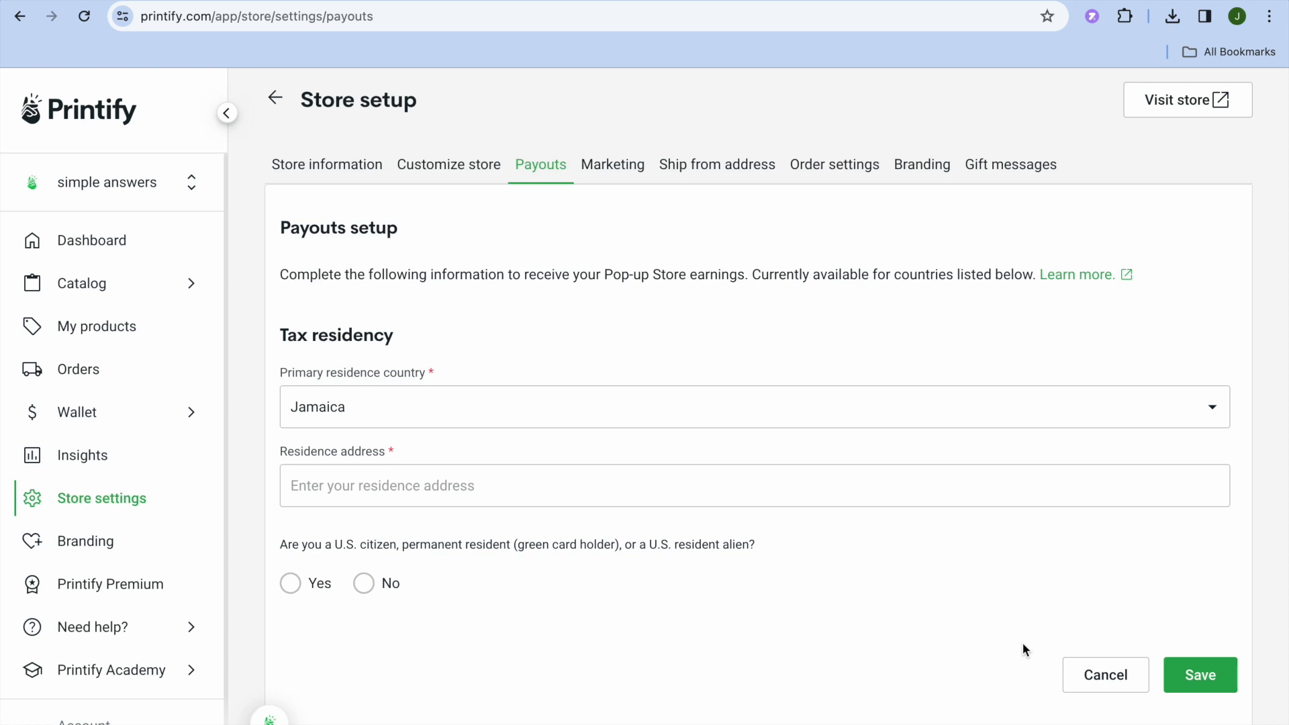
scroll(1022, 642, "up", 1)
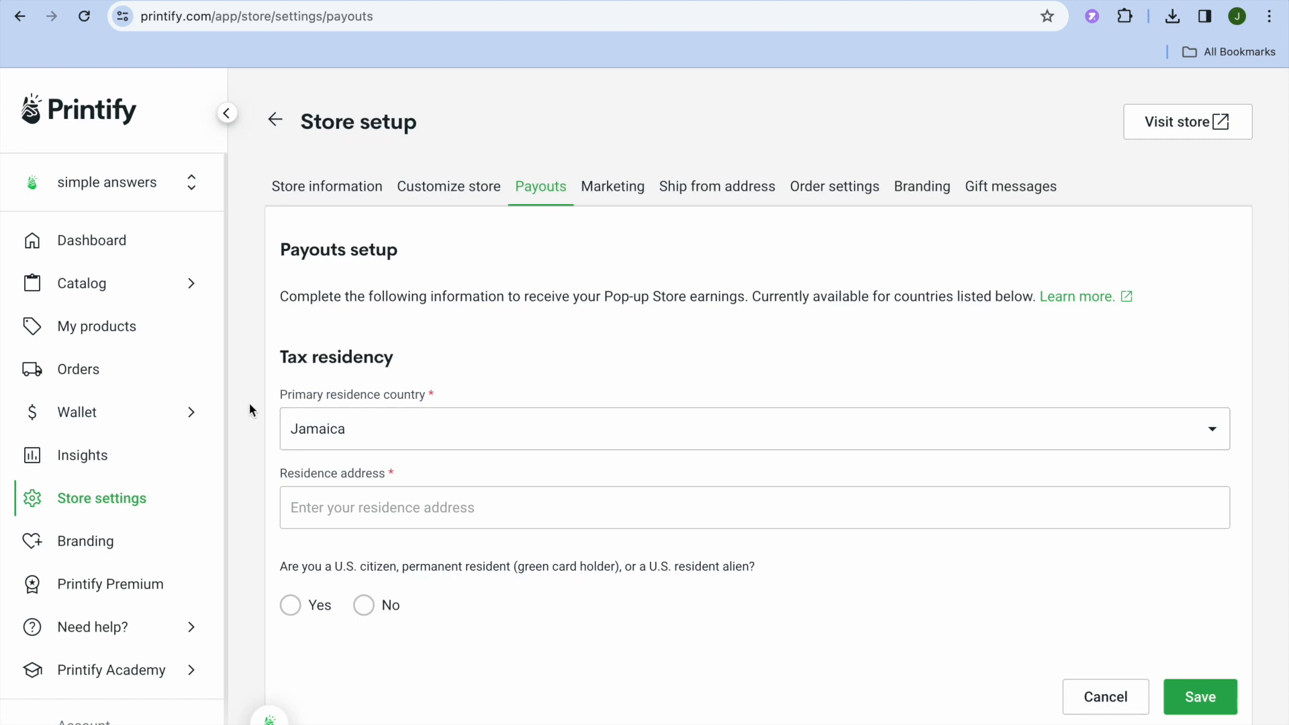
- Visit the live store from the product list and add two white Unisex Jersey Tanks in size M to the cart
left_click(137, 331)
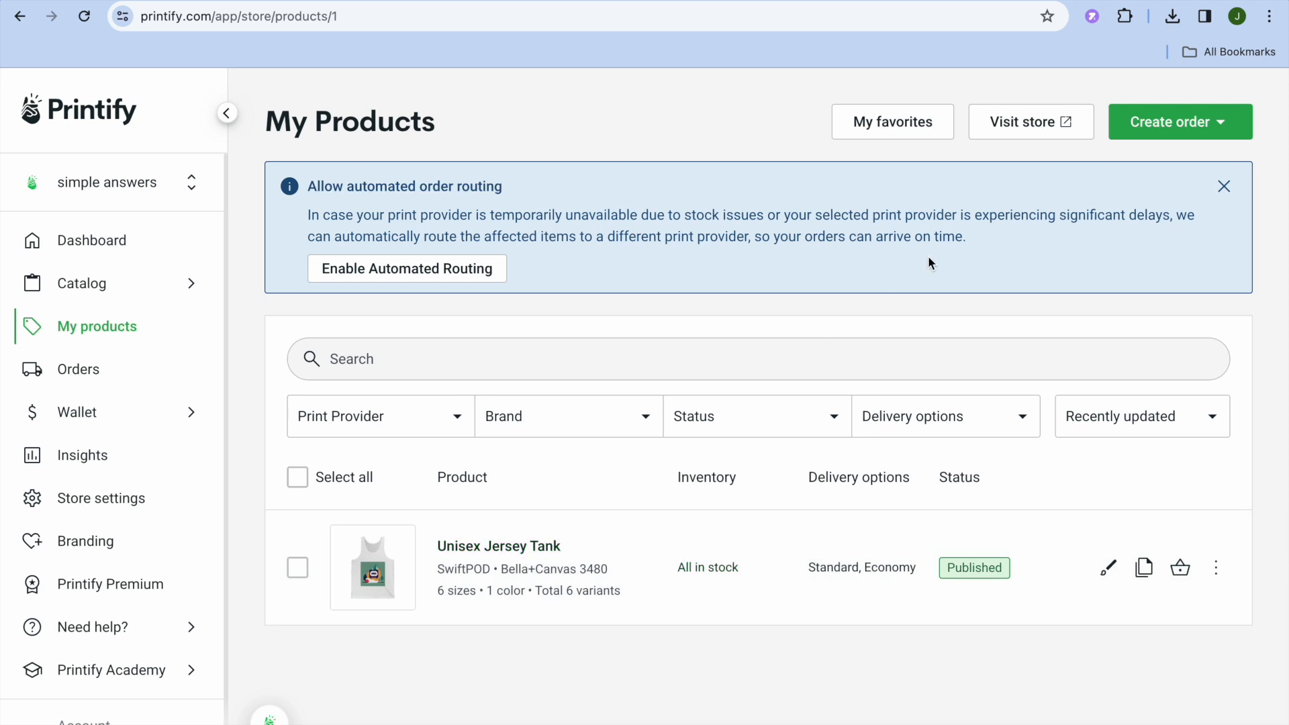
left_click(1024, 125)
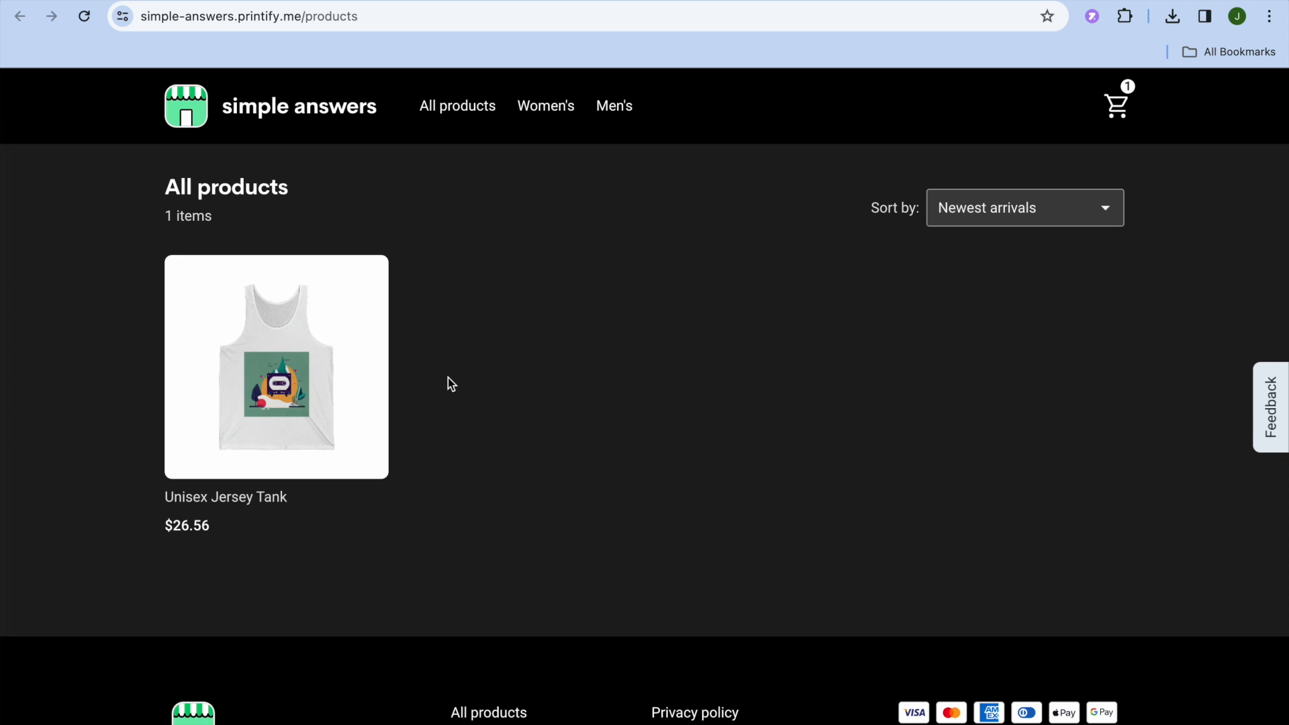
left_click(343, 405)
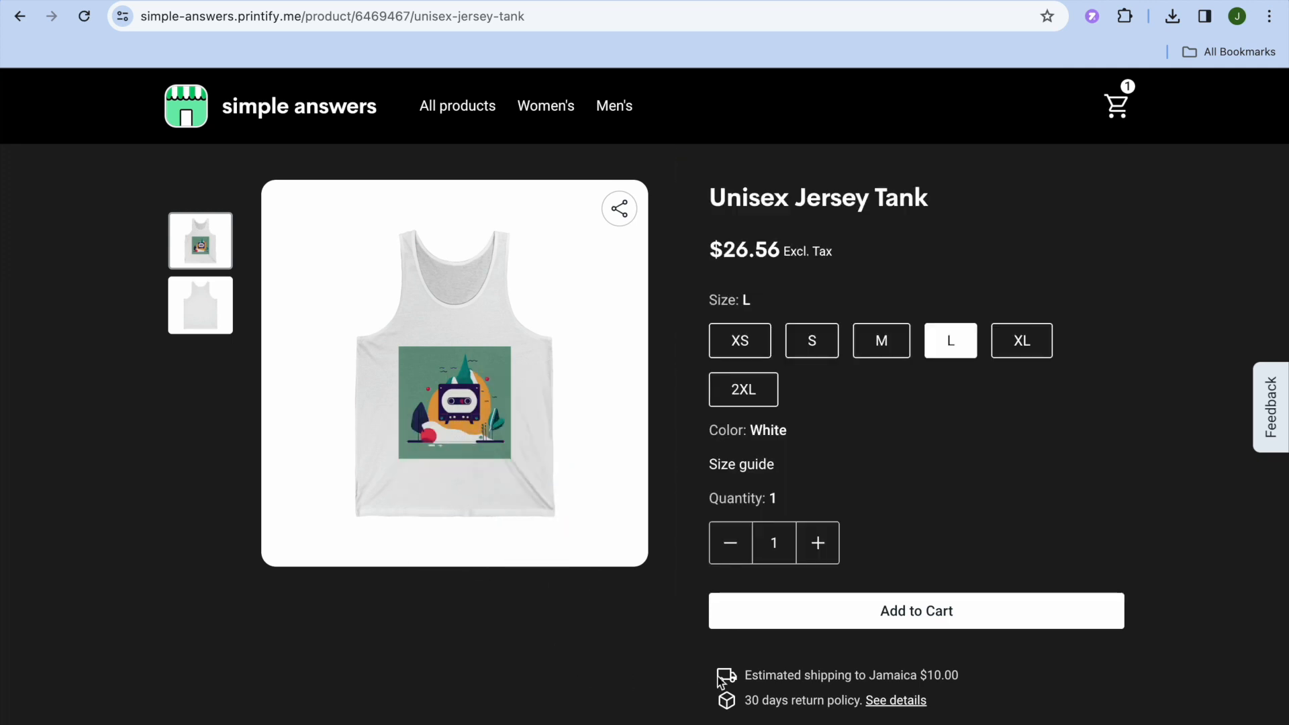
left_click(857, 346)
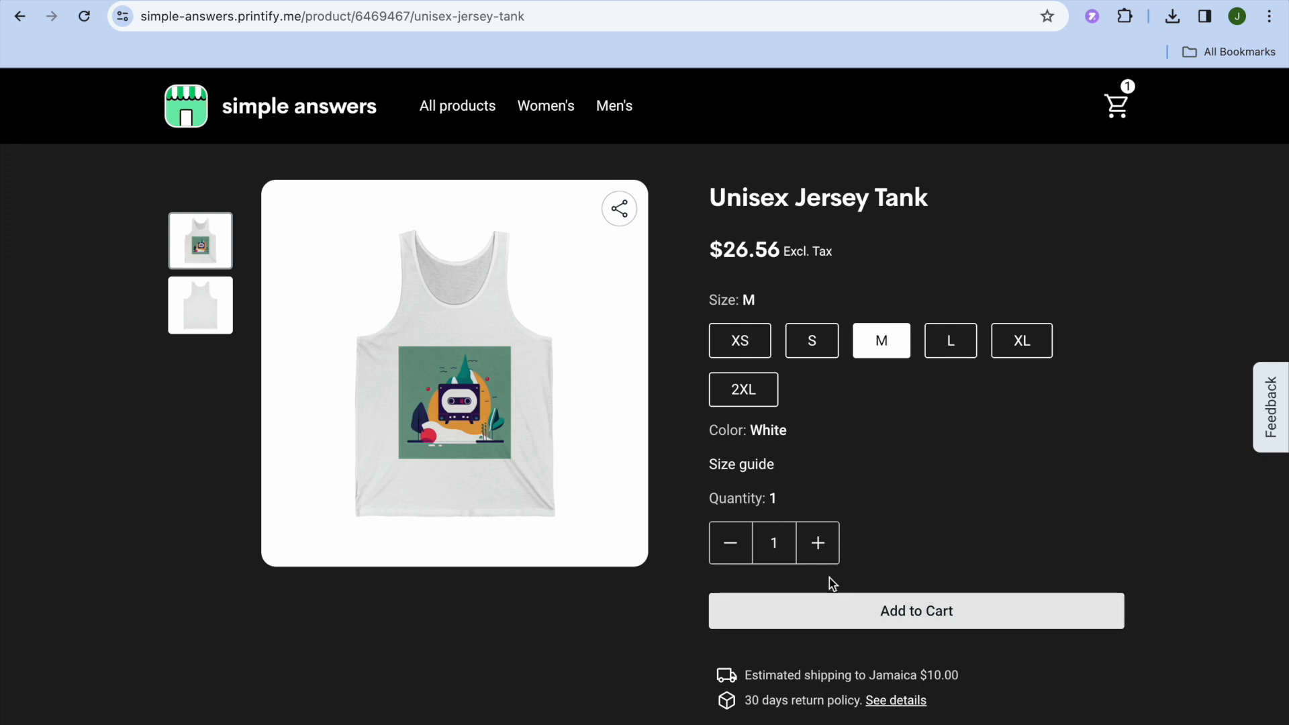
left_click(819, 545)
left_click(851, 624)
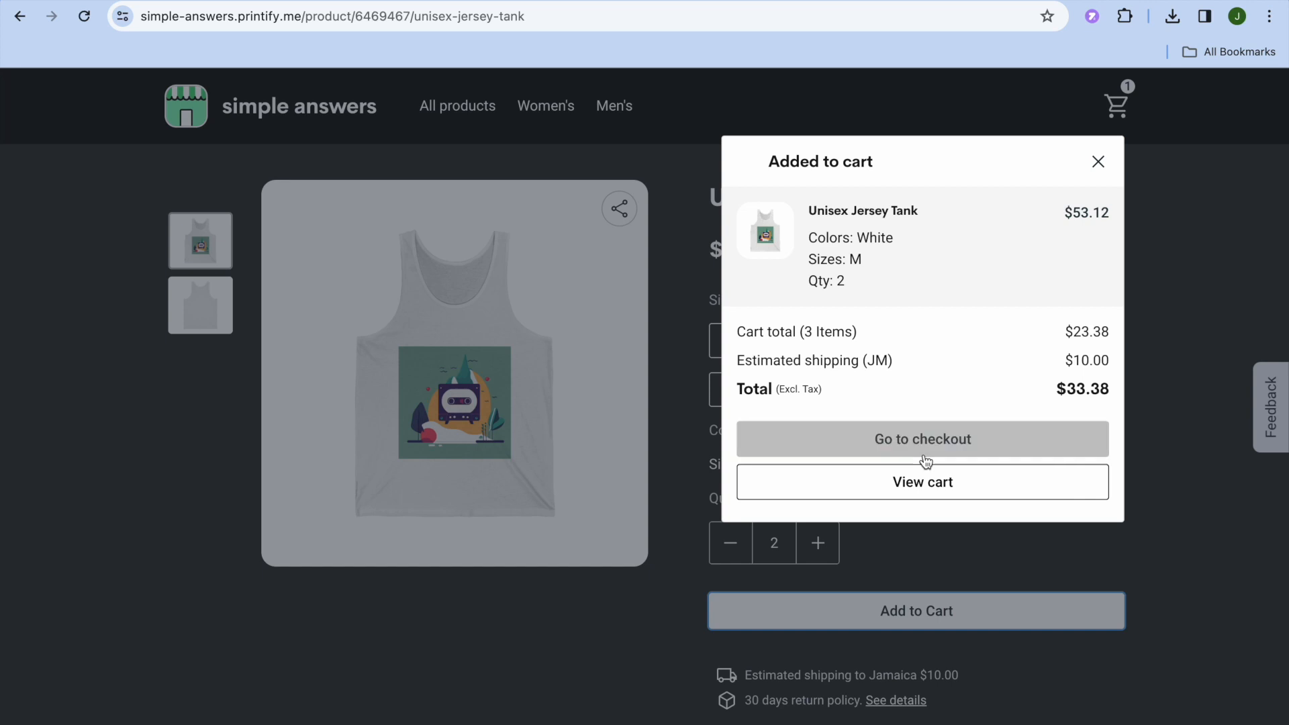
- Proceed to checkout and review the contact information form and order summary
left_click(912, 440)
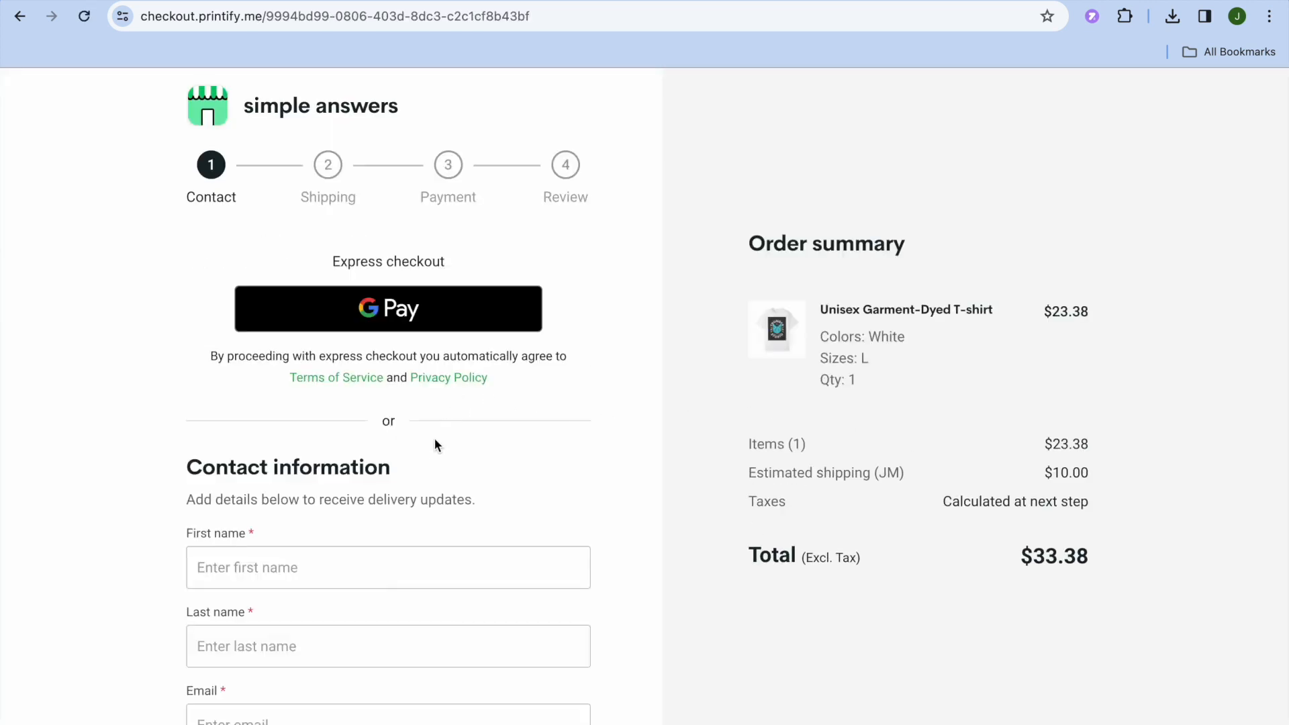
scroll(427, 578, "down", 3)
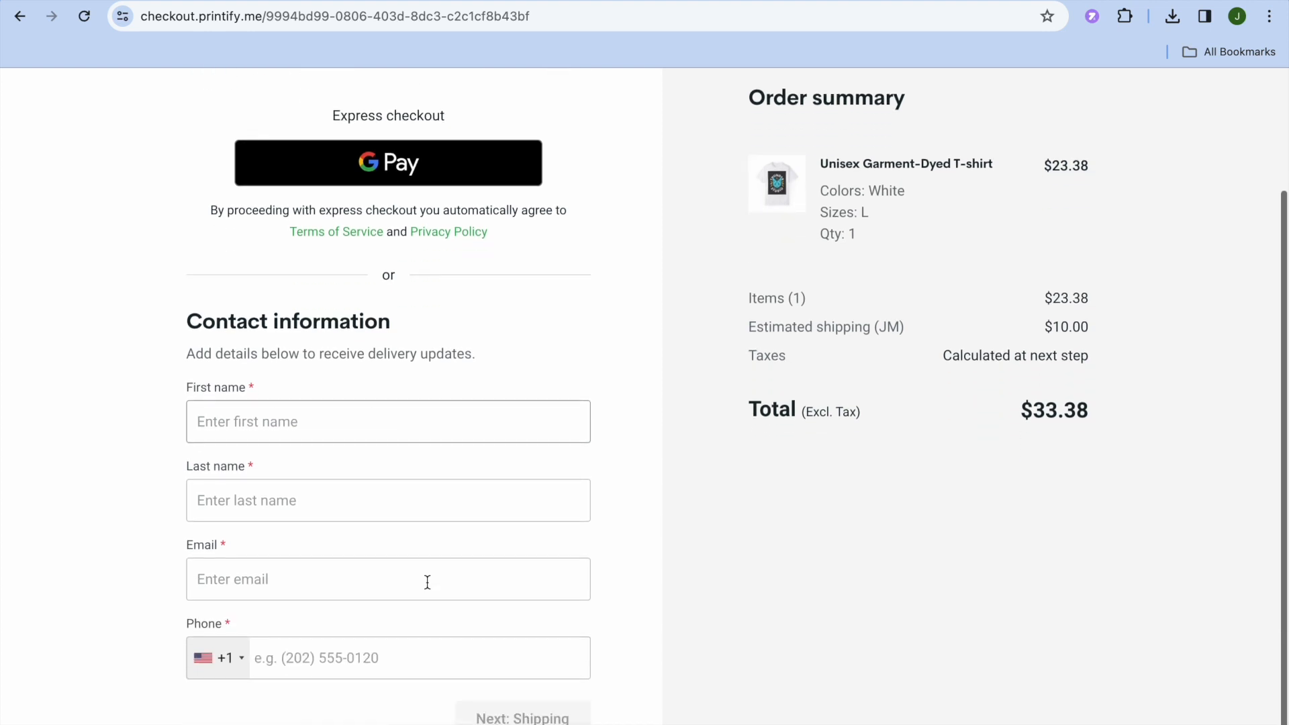
scroll(427, 582, "up", 3)
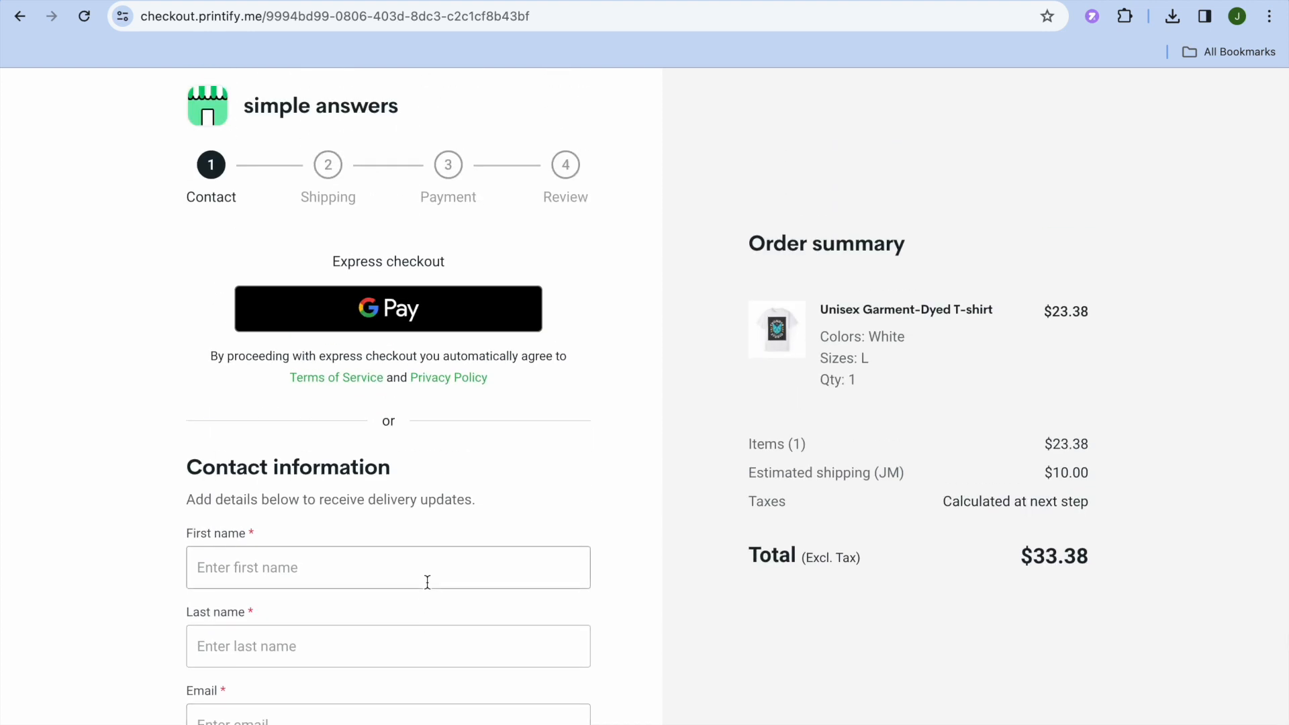